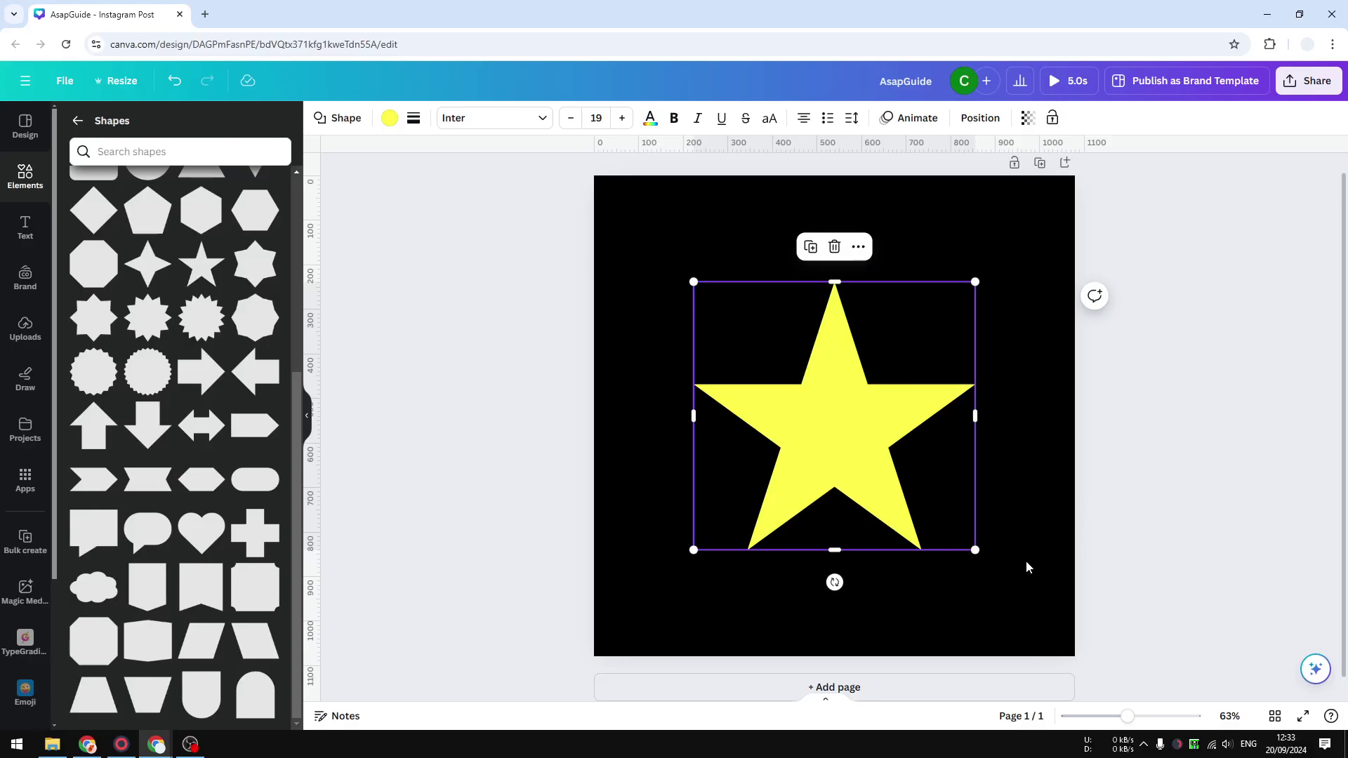
Enlarge the yellow star slightly and recentre it horizontally on the black page
left_click(1039, 488)
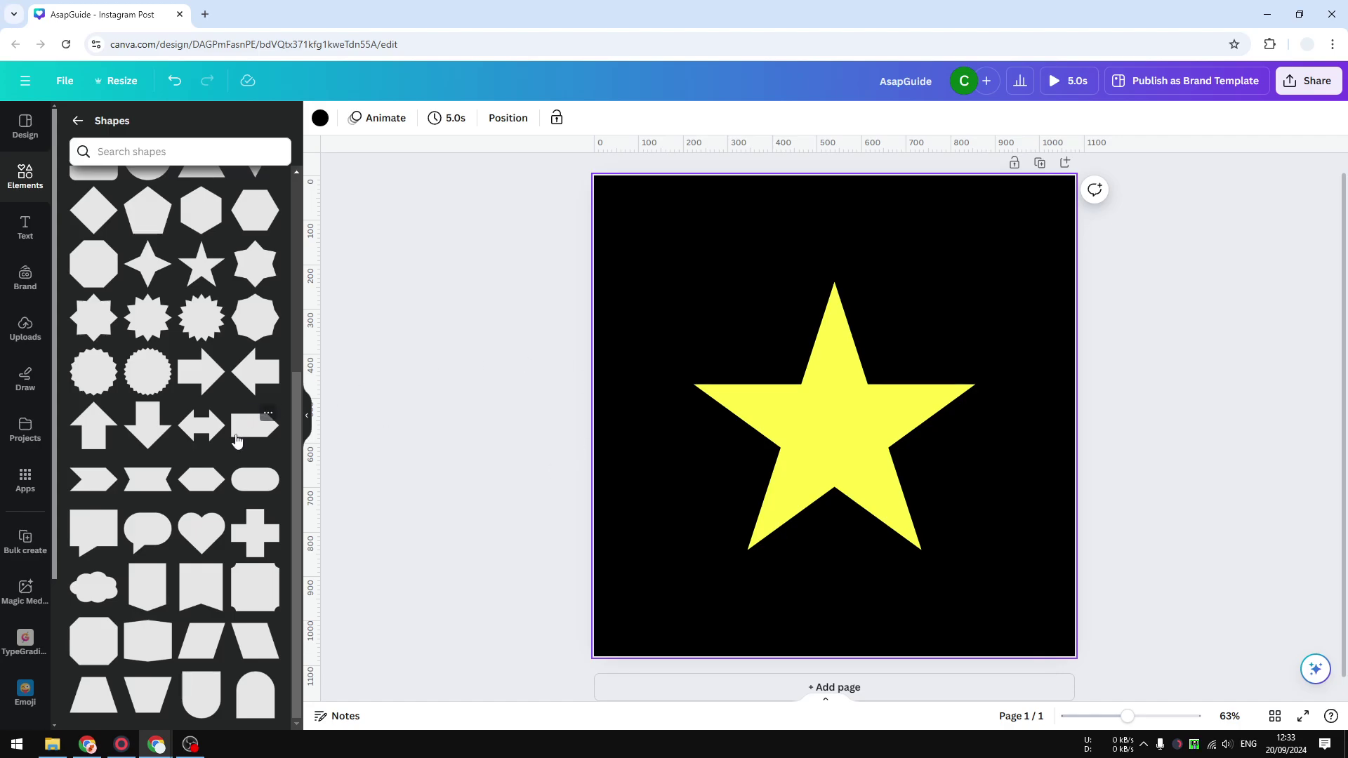
scroll(260, 421, "up", 5)
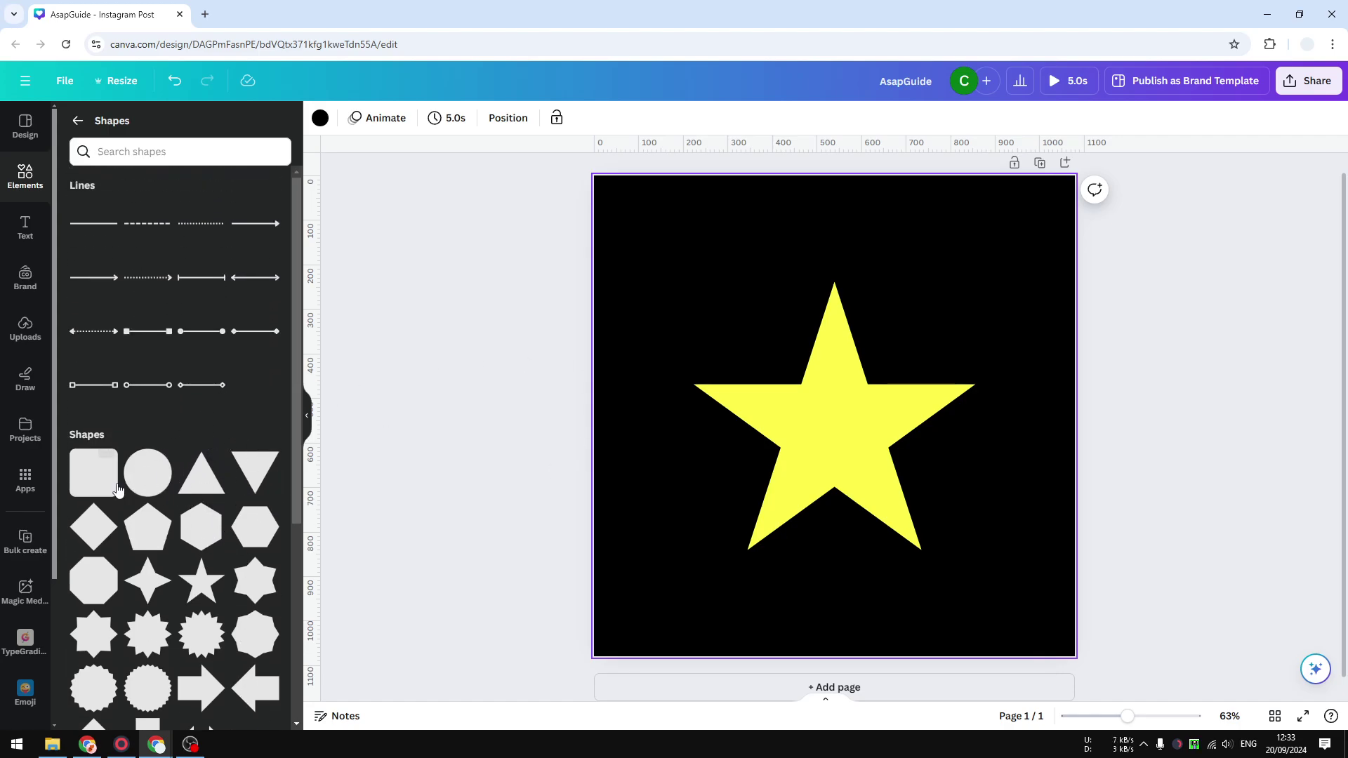
scroll(254, 492, "down", 5)
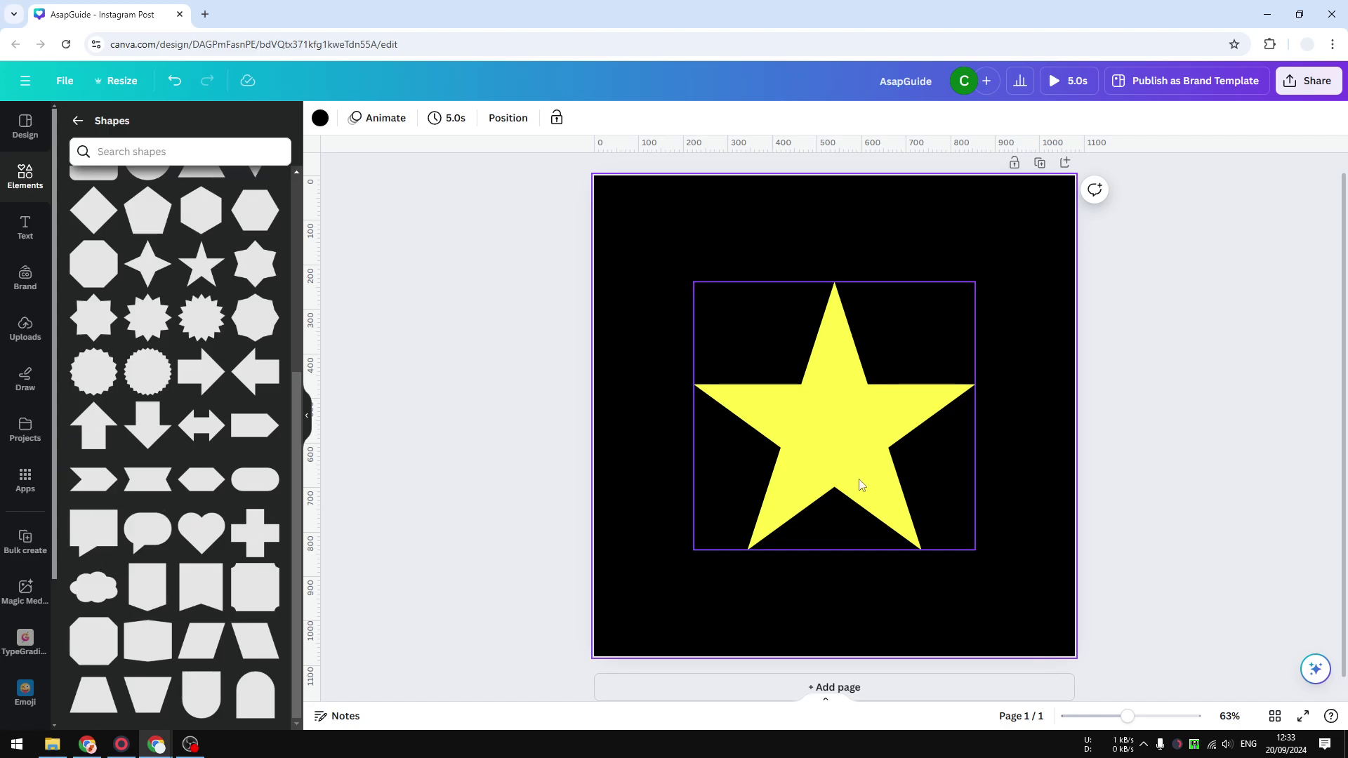
left_click(812, 438)
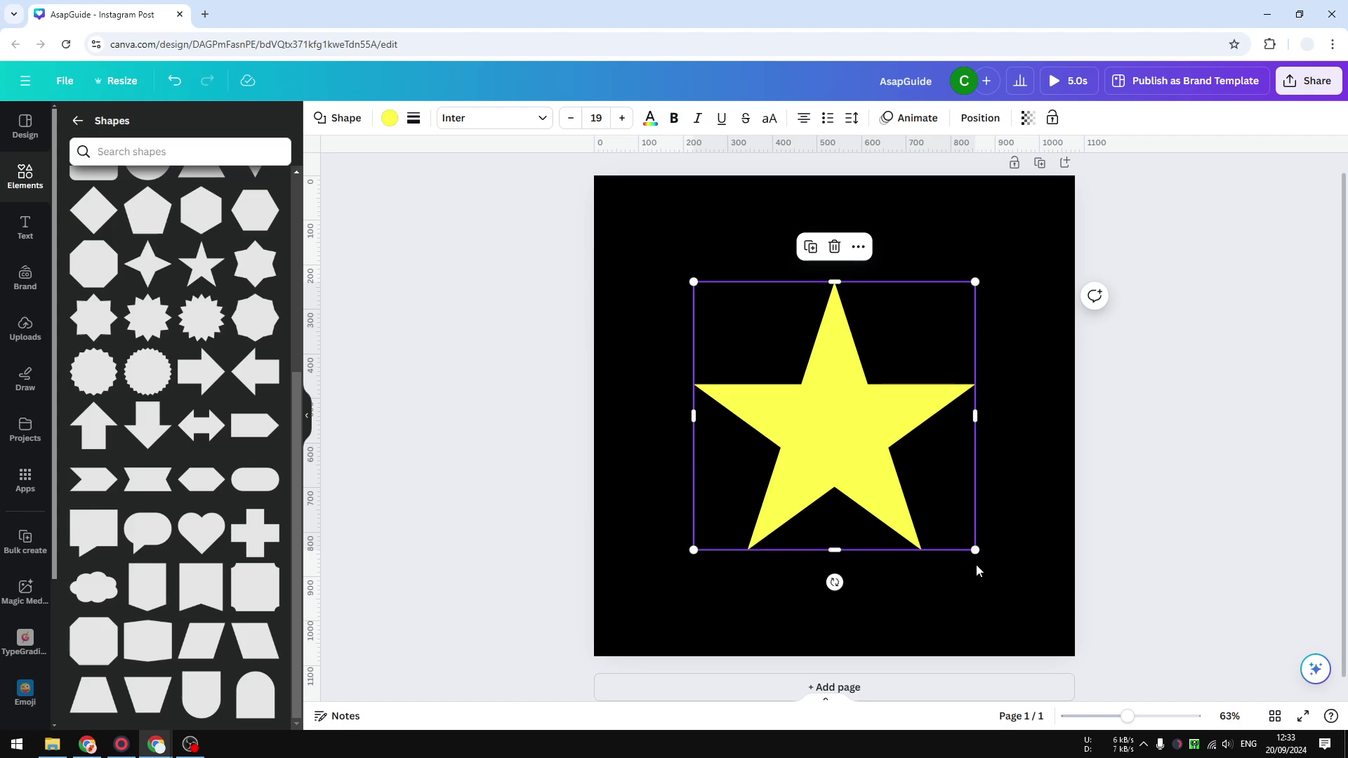
left_click_drag(897, 473, 804, 373)
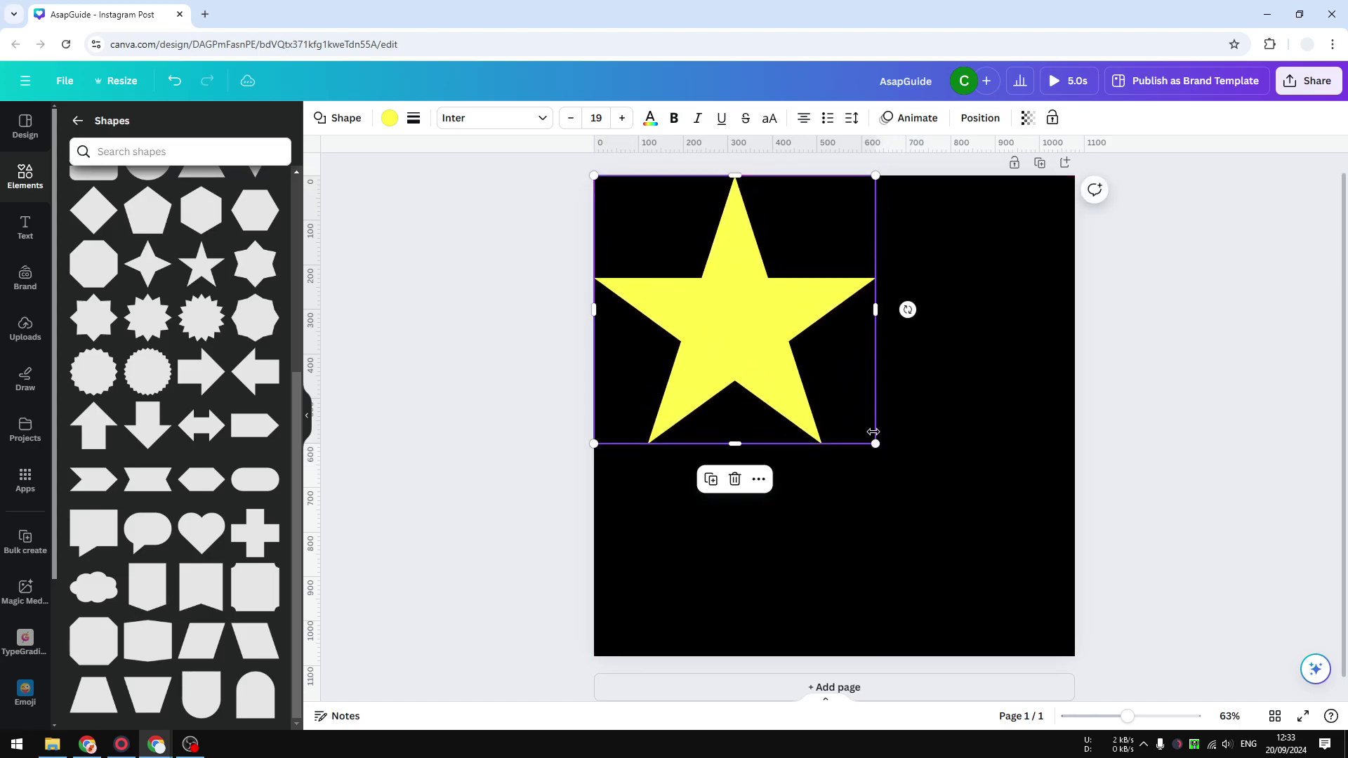
mouse_move(875, 443)
left_mouse_down()
mouse_move(1079, 633)
mouse_move(892, 456)
left_mouse_up()
left_click_drag(739, 344, 836, 446)
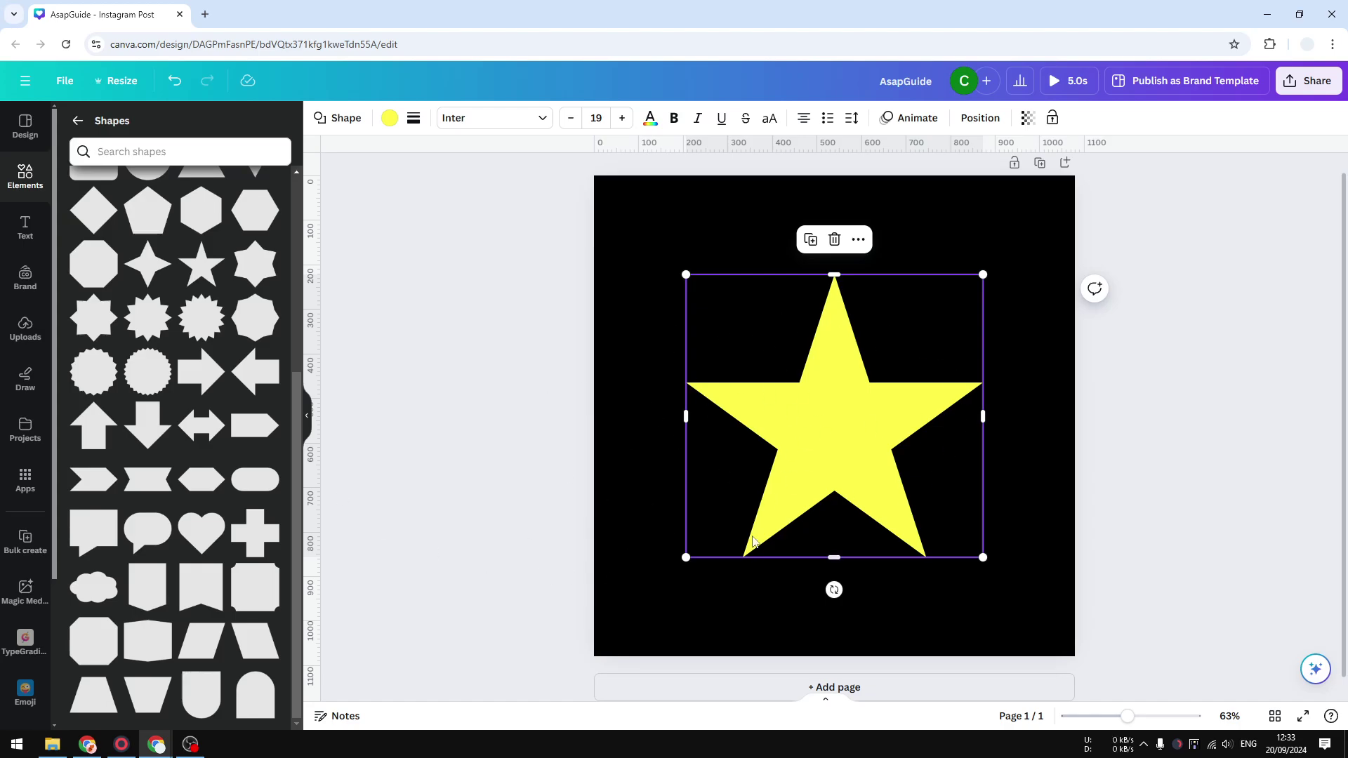
Show the grid of alternative shapes for the star, with the five-pointed star current
double_click(809, 387)
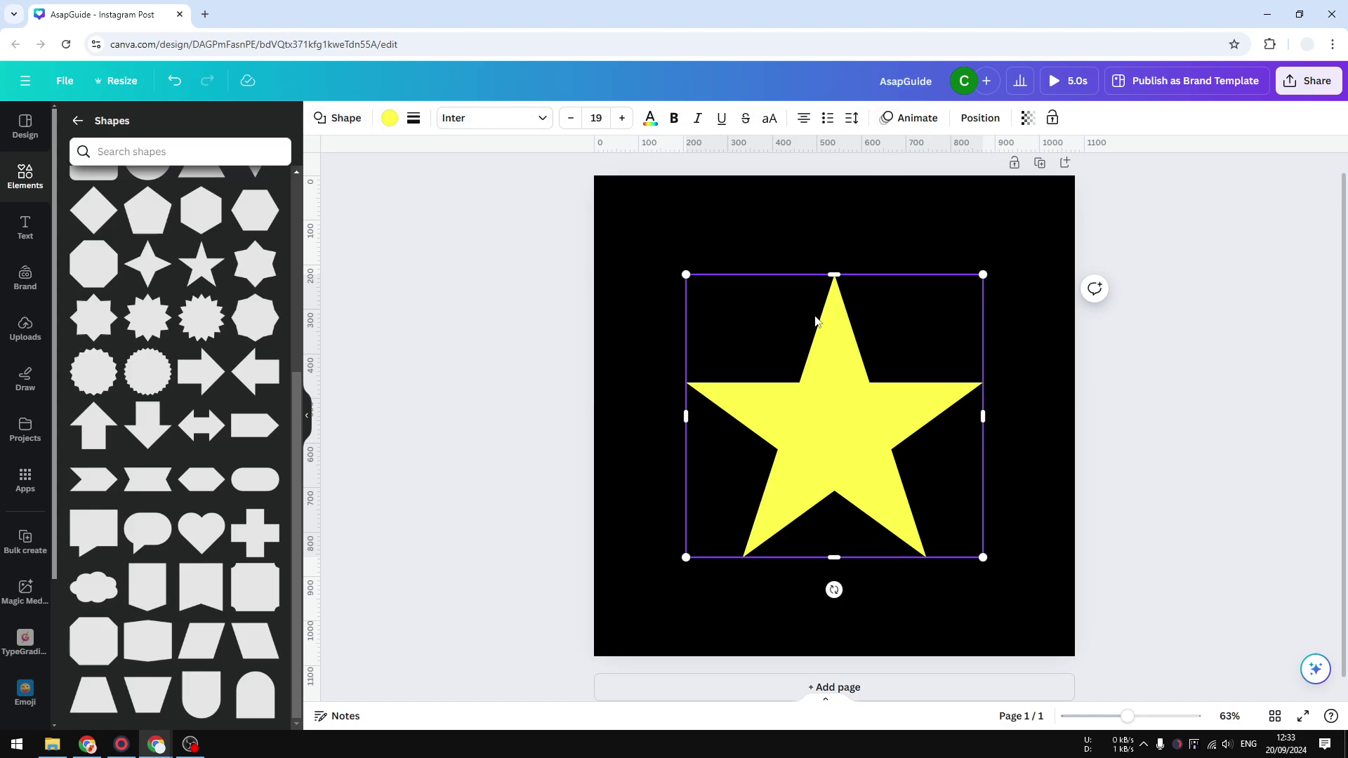
left_click(338, 118)
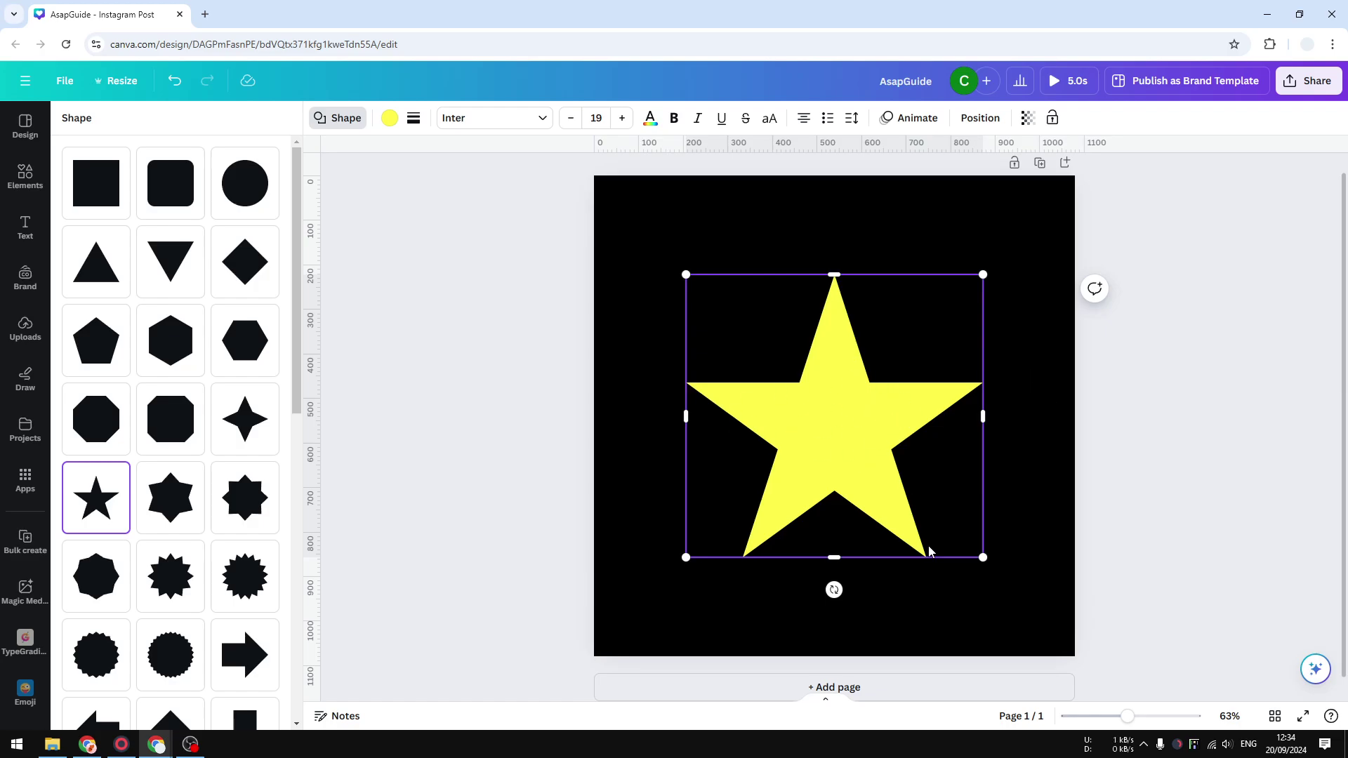
Copy the yellow star and paste it onto a new second page
left_click(1033, 417)
right_click(866, 391)
left_click(879, 416)
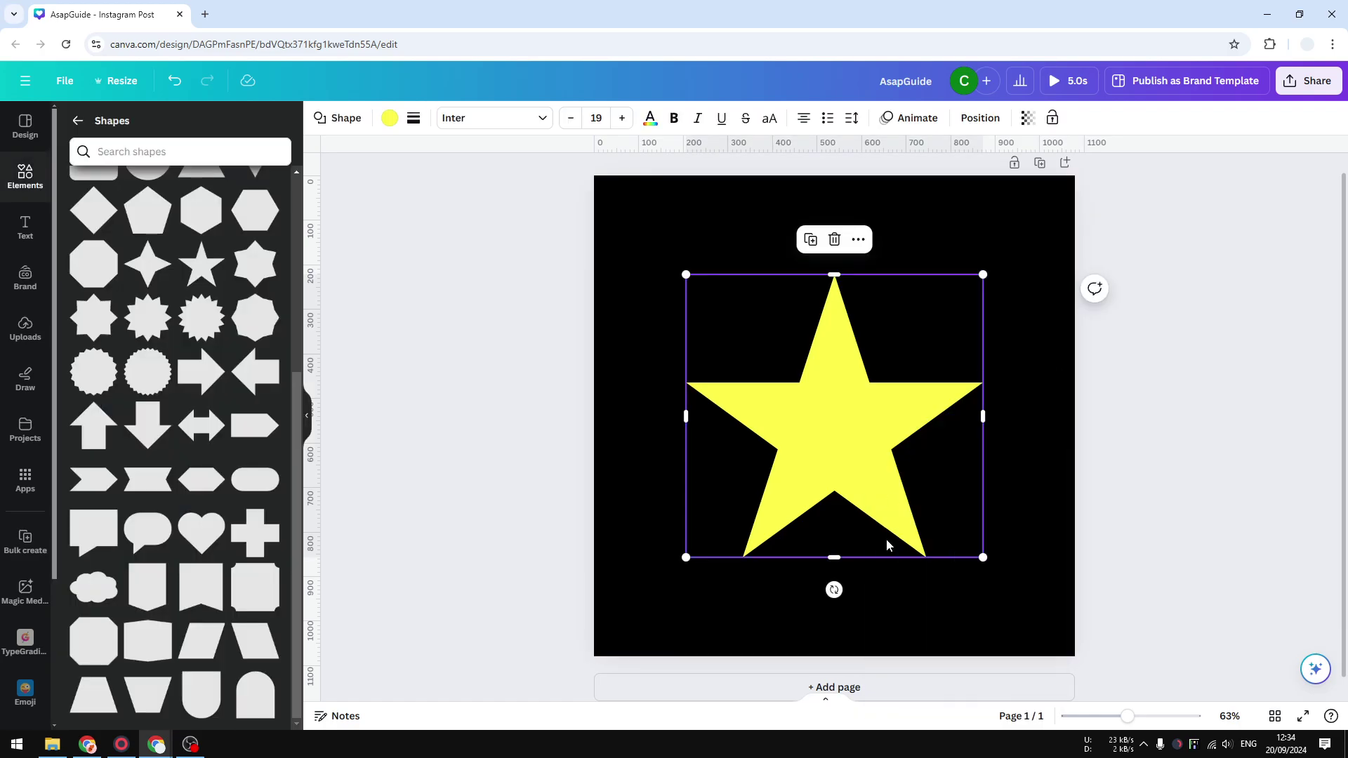
left_click(887, 687)
right_click(828, 462)
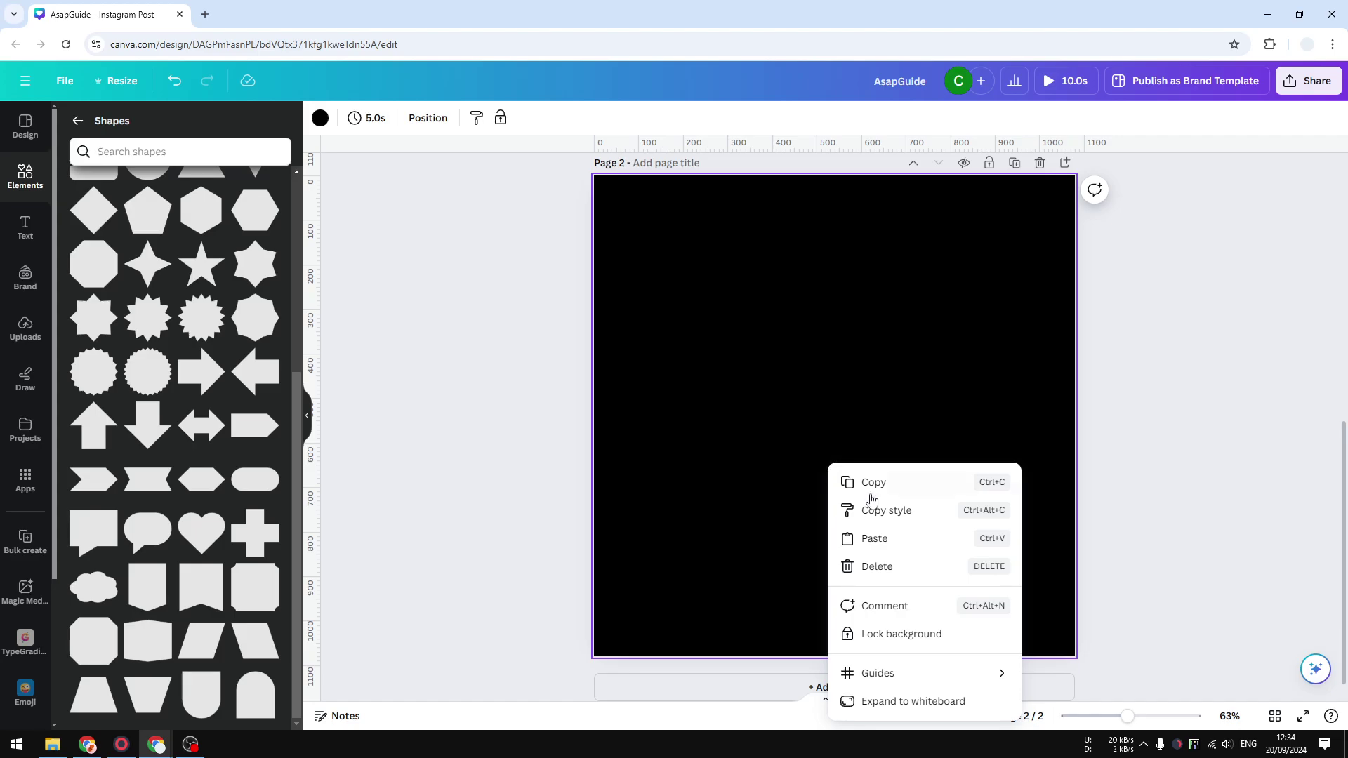
left_click(875, 539)
Make Page 2's background white and bring up the sharing options
left_click(990, 505)
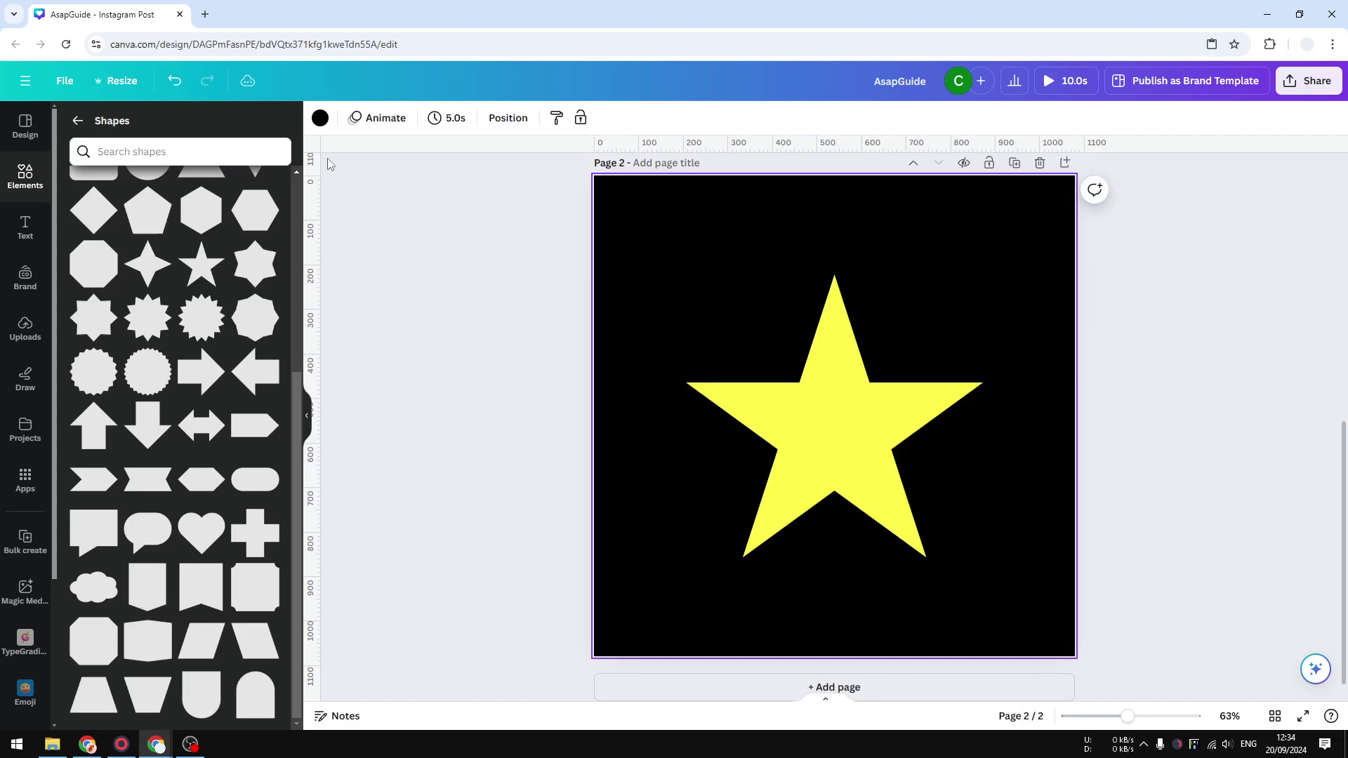
left_click(320, 117)
left_click(192, 203)
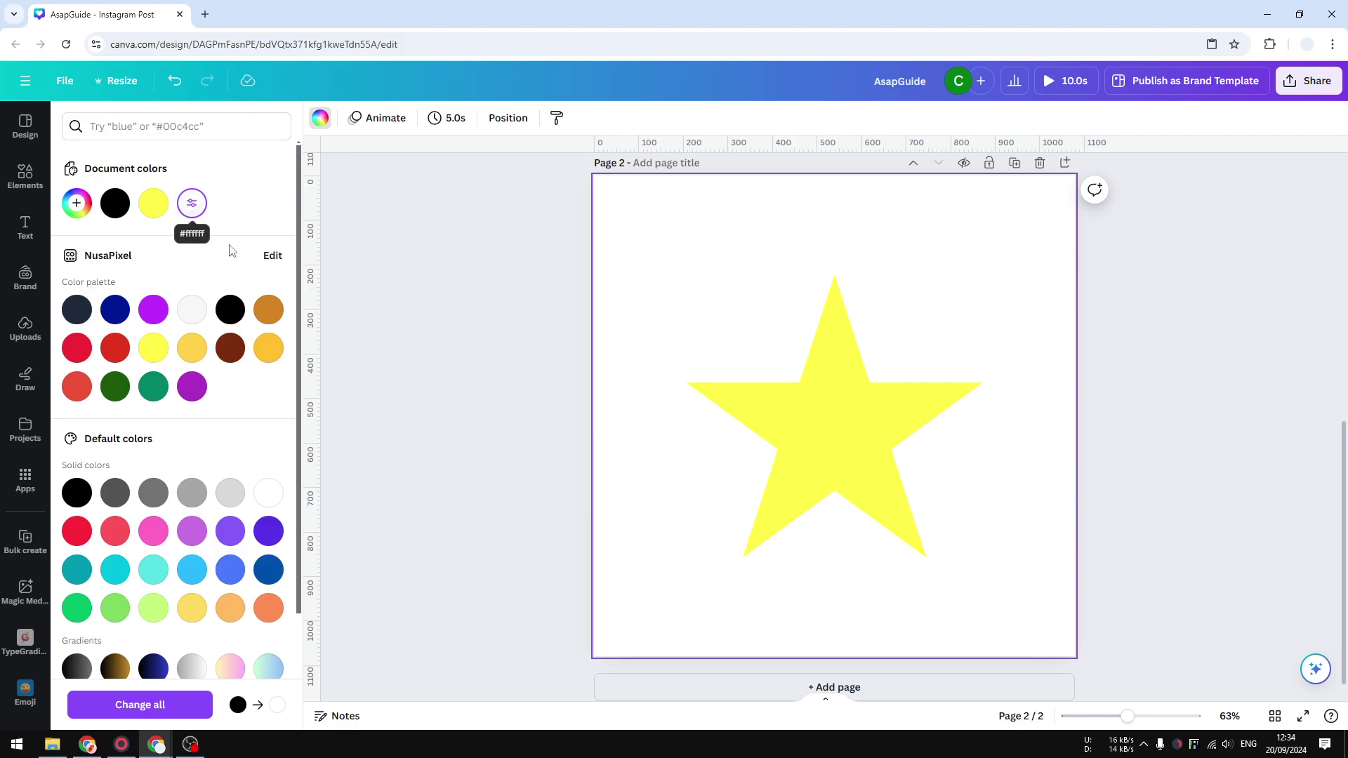
left_click(823, 428)
left_click(1065, 471)
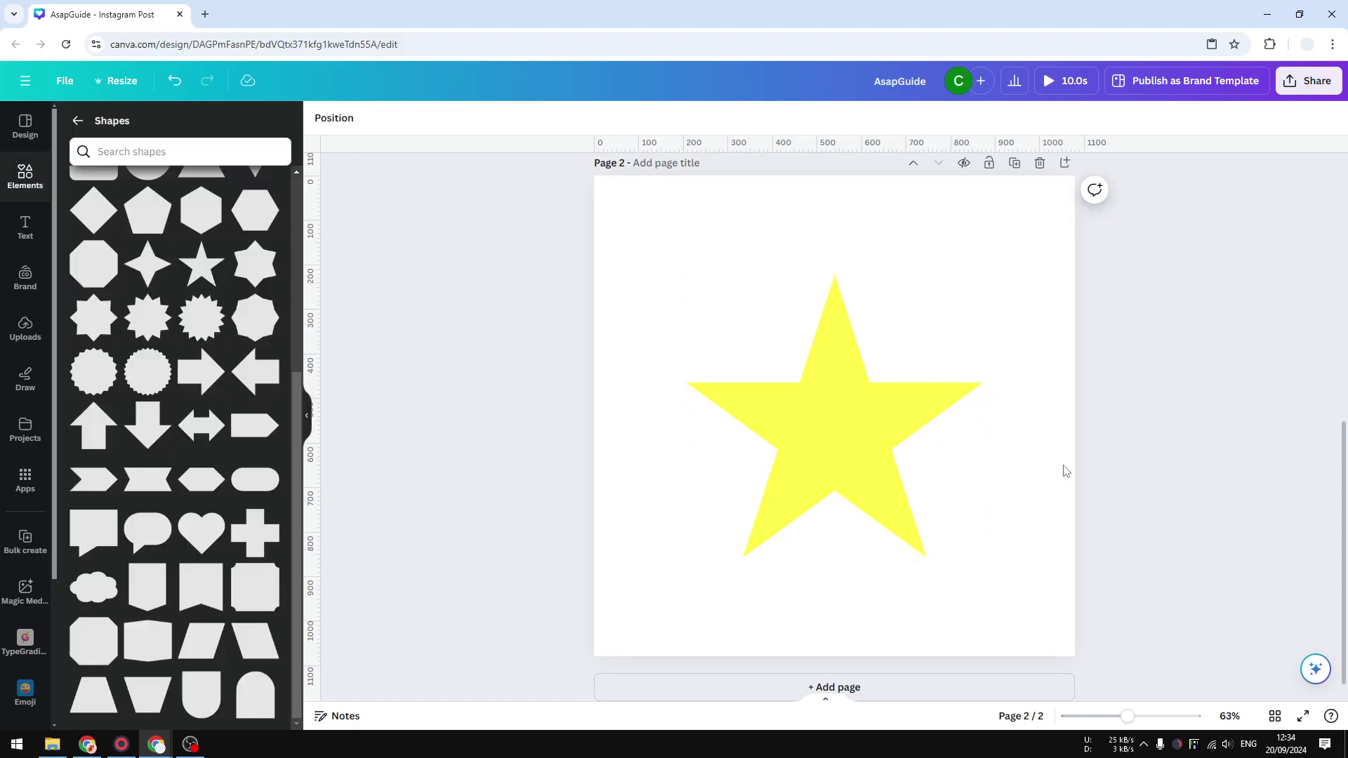
left_click(1310, 81)
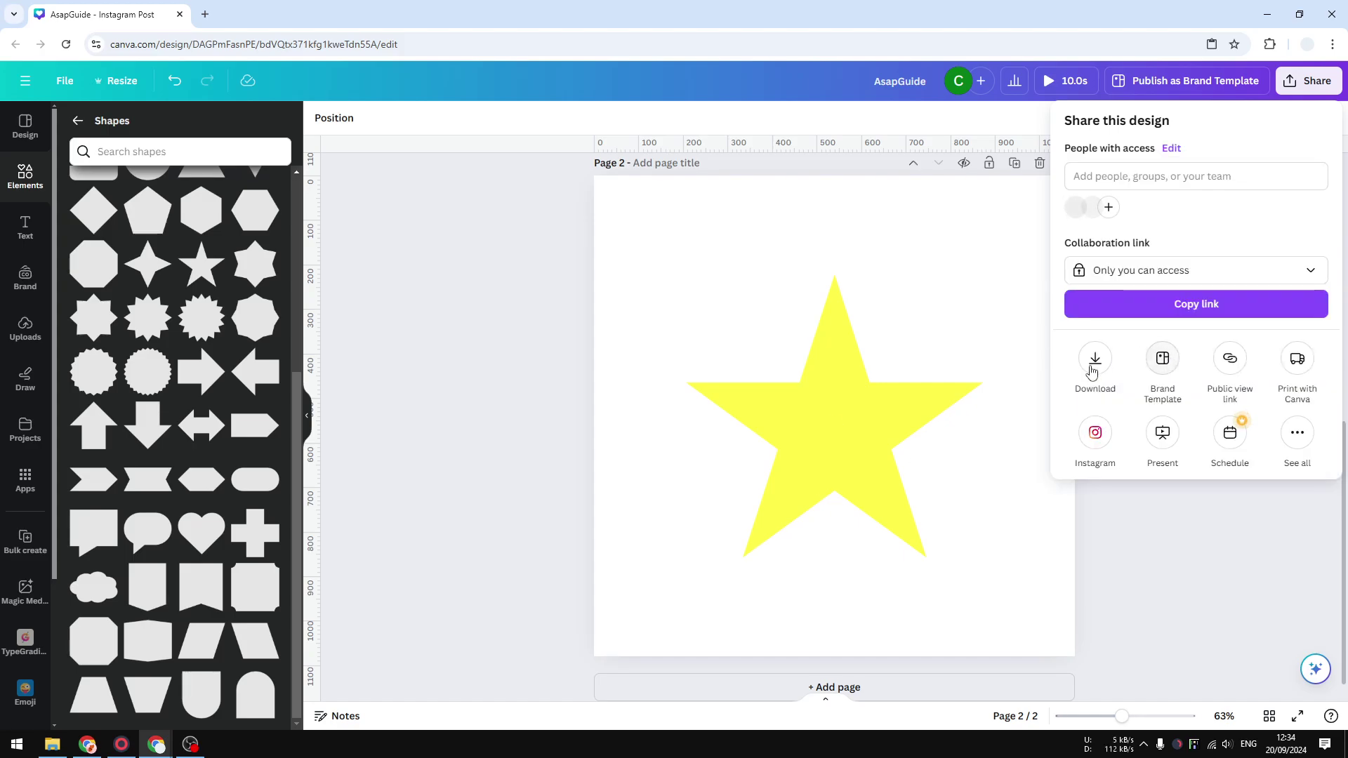
Download only Page 2 as a PNG file
left_click(1093, 363)
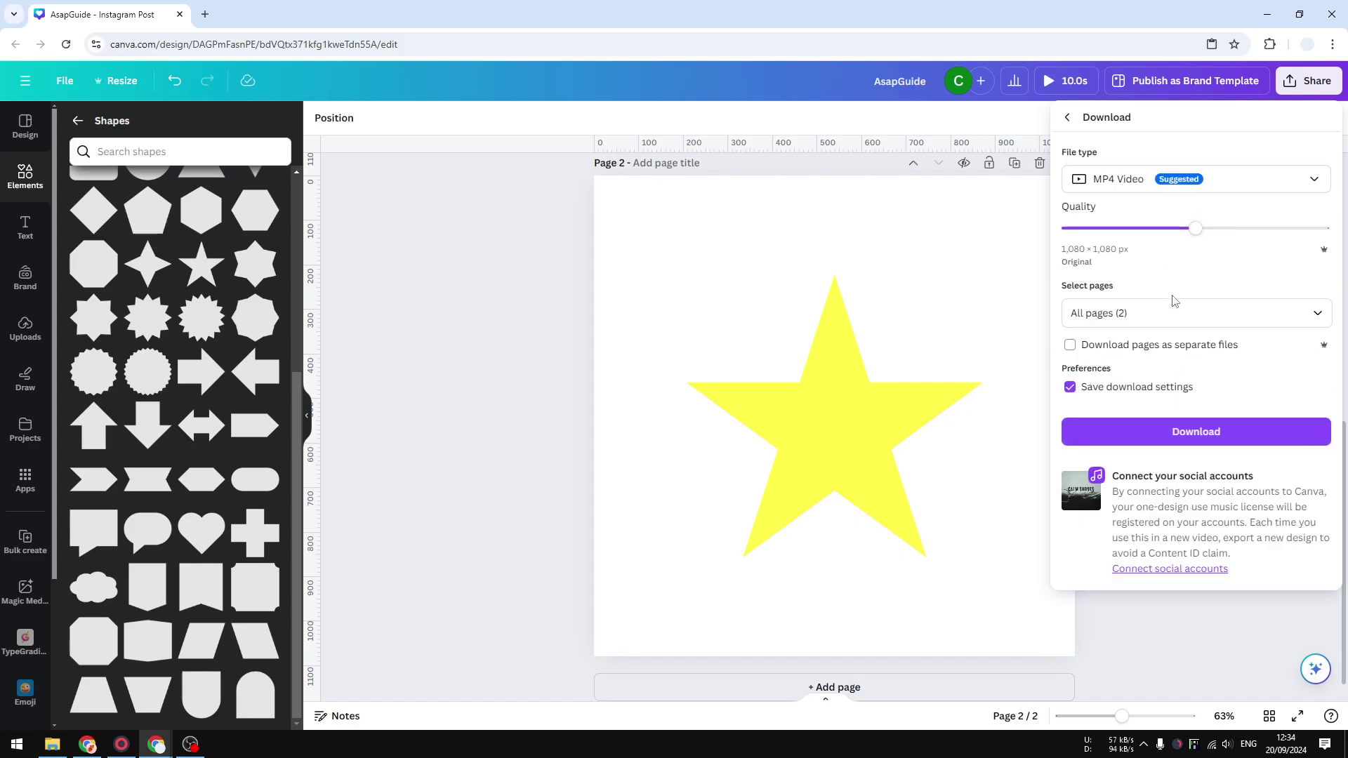
left_click(1193, 179)
left_click(1152, 274)
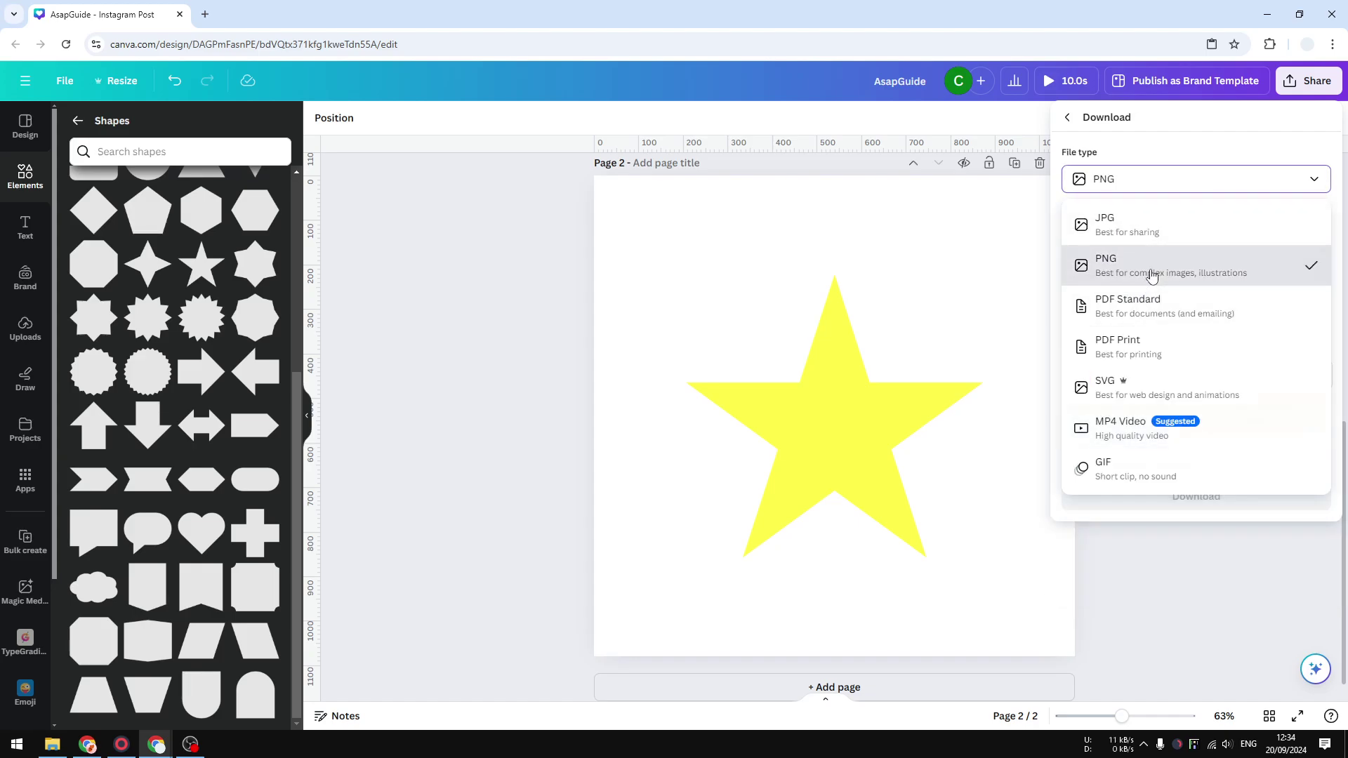
left_click(1122, 184)
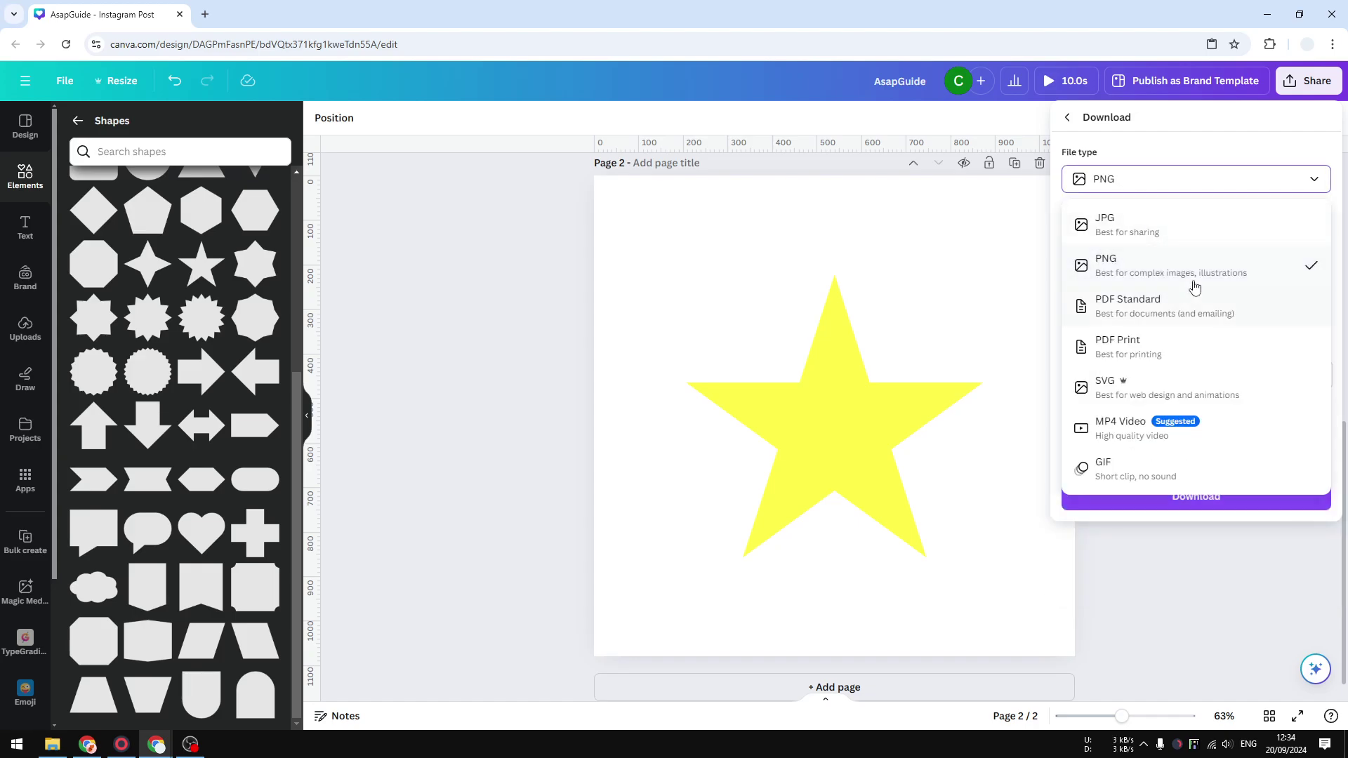
left_click(1123, 268)
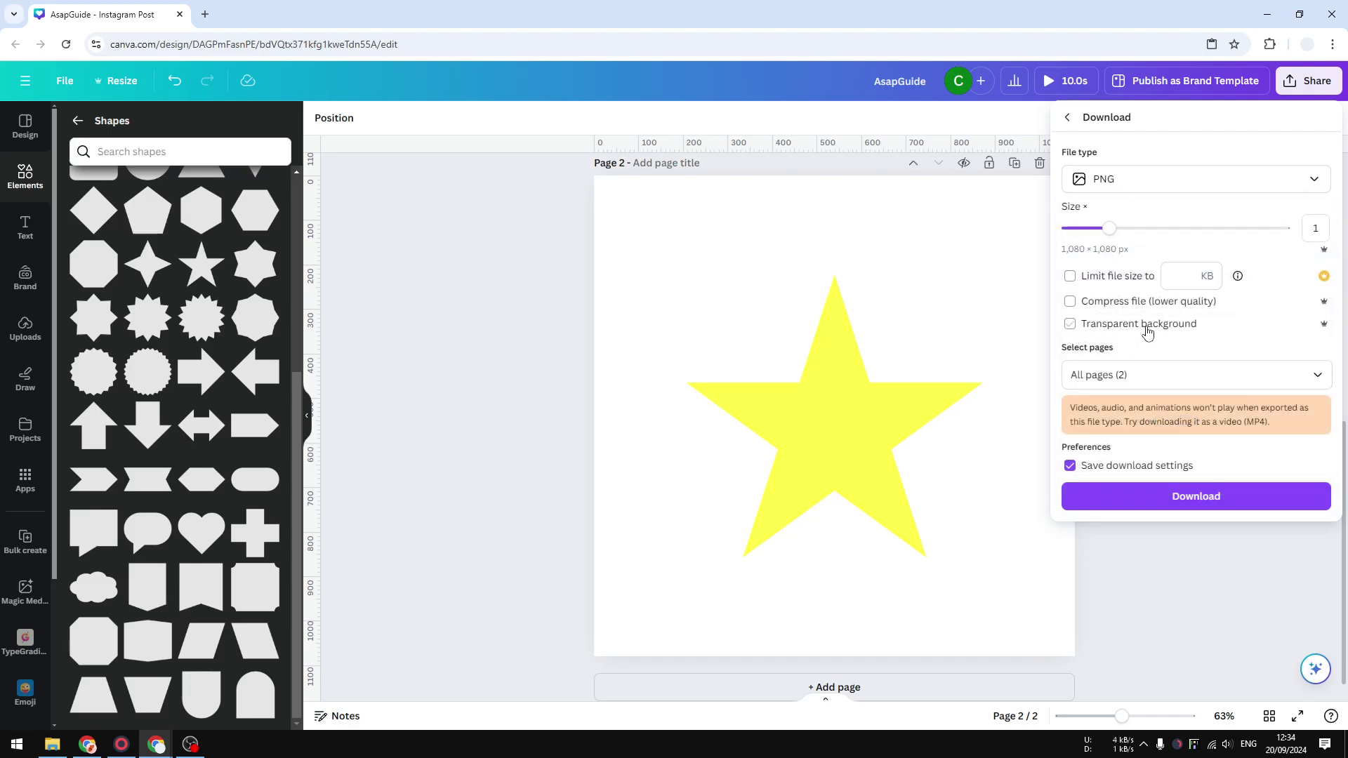
left_click(1169, 375)
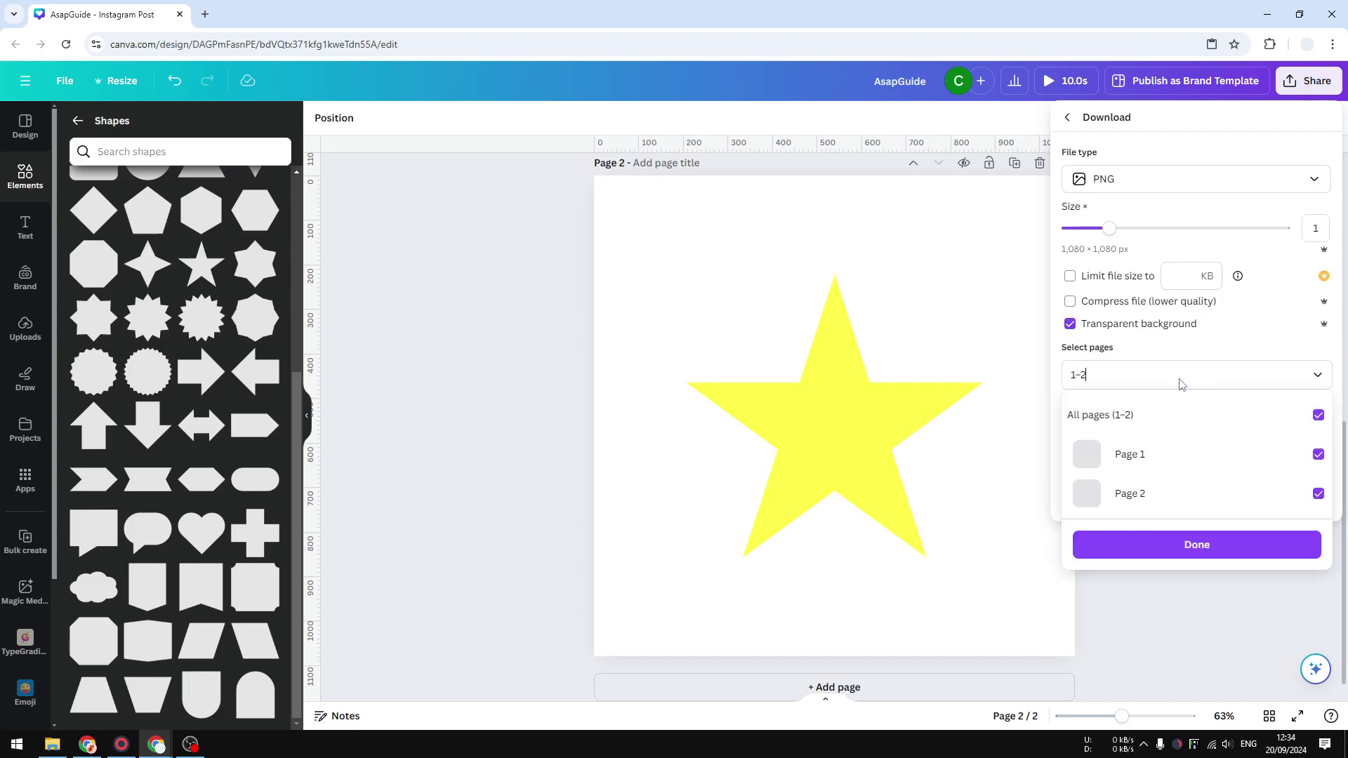
left_click(1323, 419)
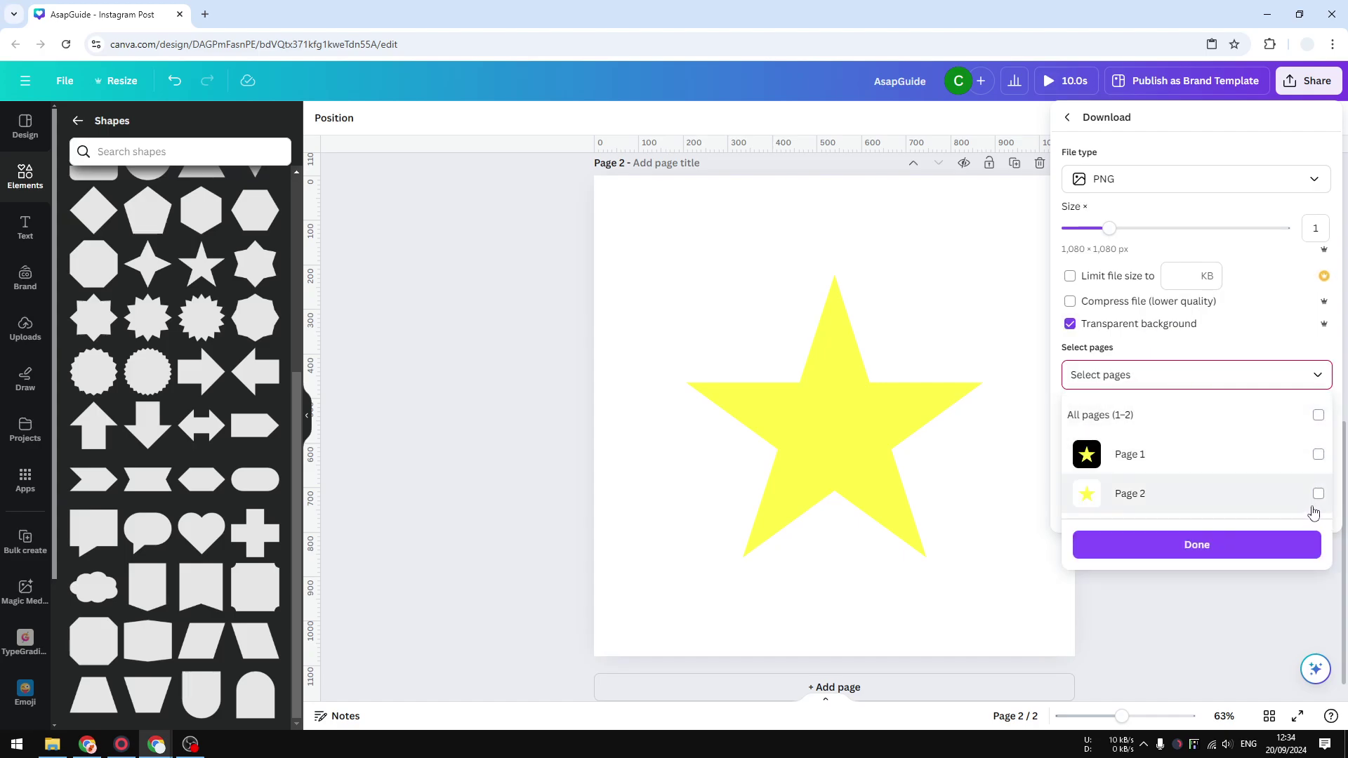
left_click(1306, 503)
left_click(1177, 549)
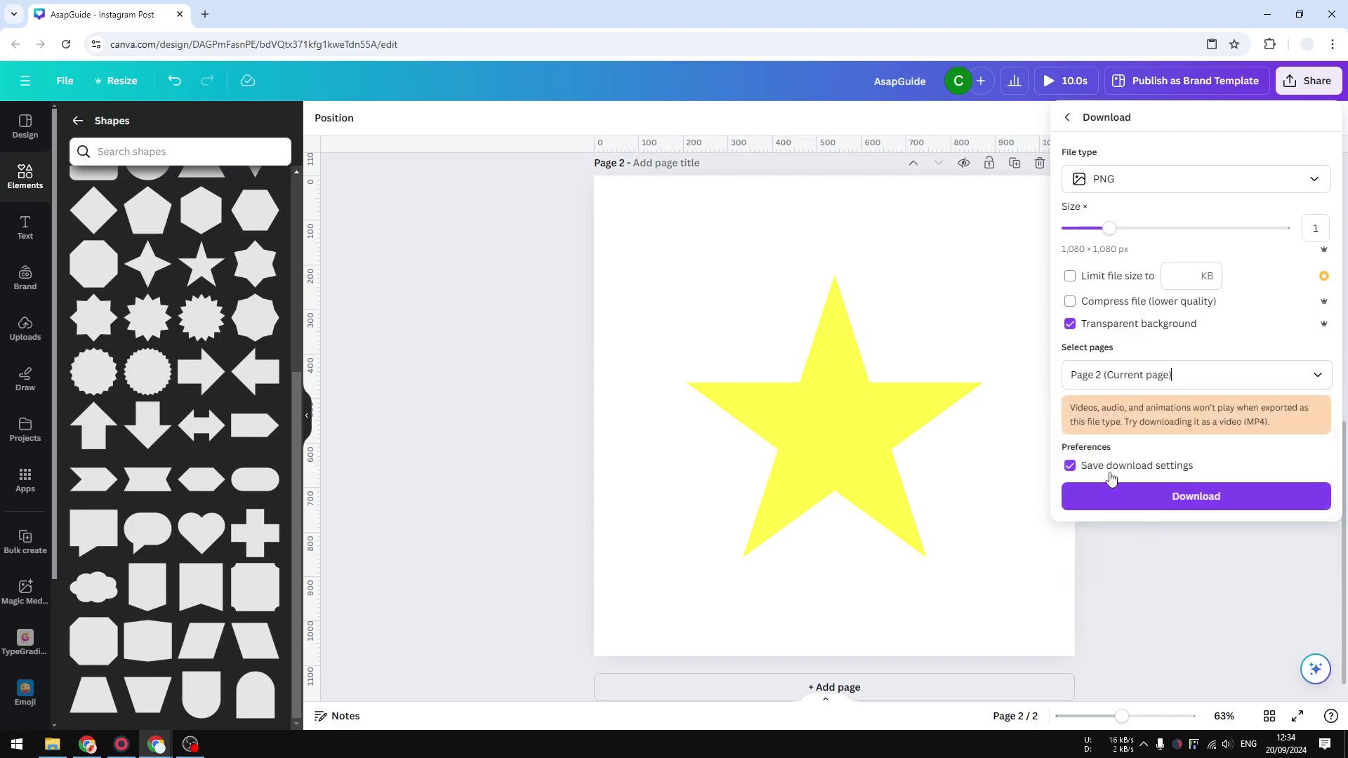
left_click(1168, 504)
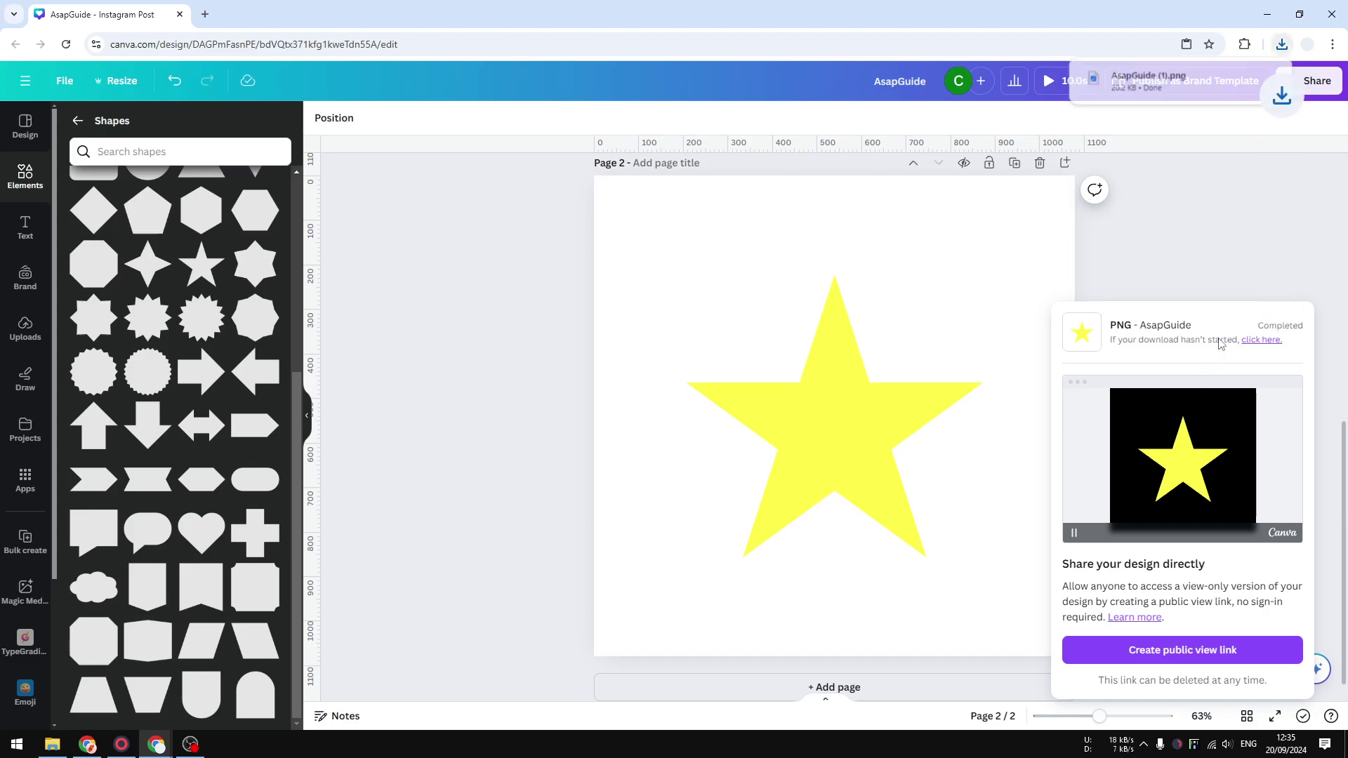
Dismiss the download notice and delete Page 2
left_click(1186, 208)
scroll(969, 430, "up", 6)
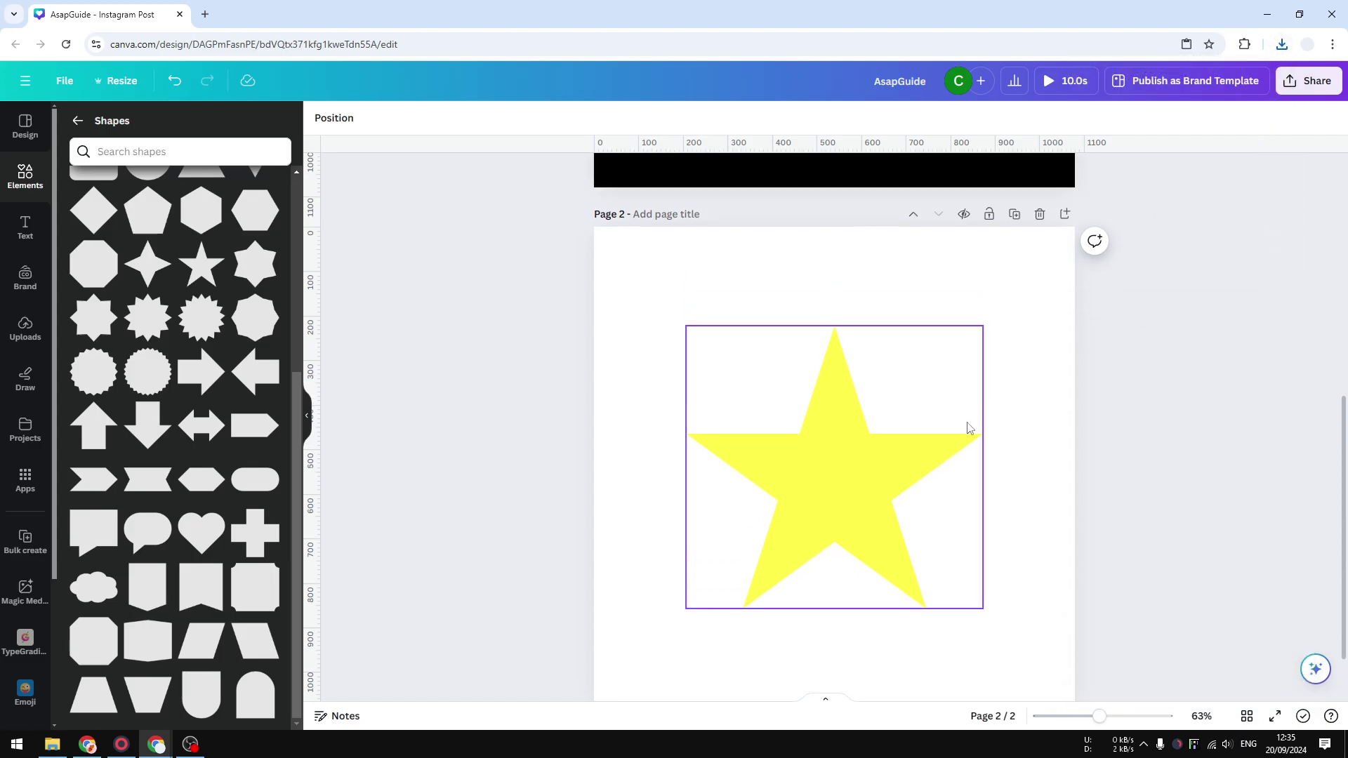
scroll(947, 393, "down", 8)
scroll(983, 421, "up", 3)
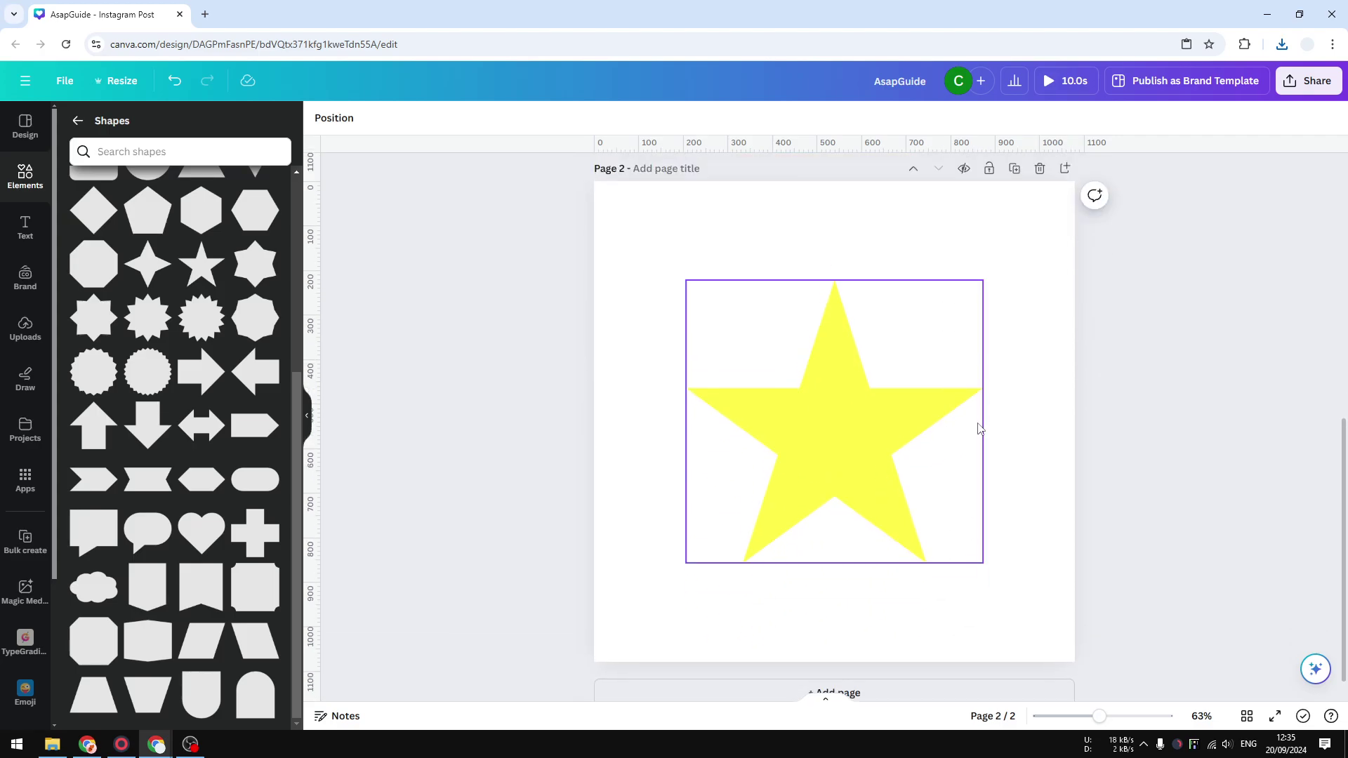
scroll(1046, 351, "down", 1)
left_click(1040, 286)
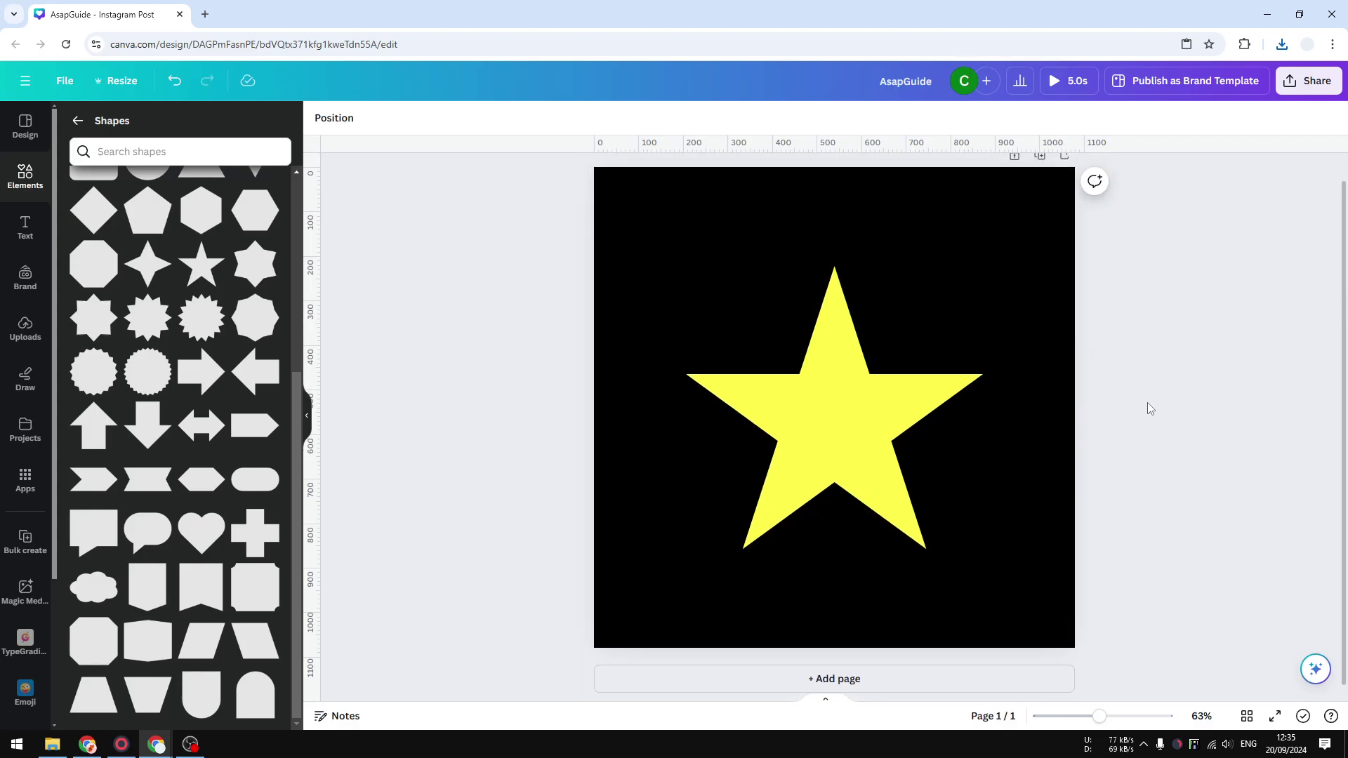
Move the star up near the top edge and view AsapGuide (1).png in Photos
left_click(860, 453)
left_click_drag(855, 462, 807, 307)
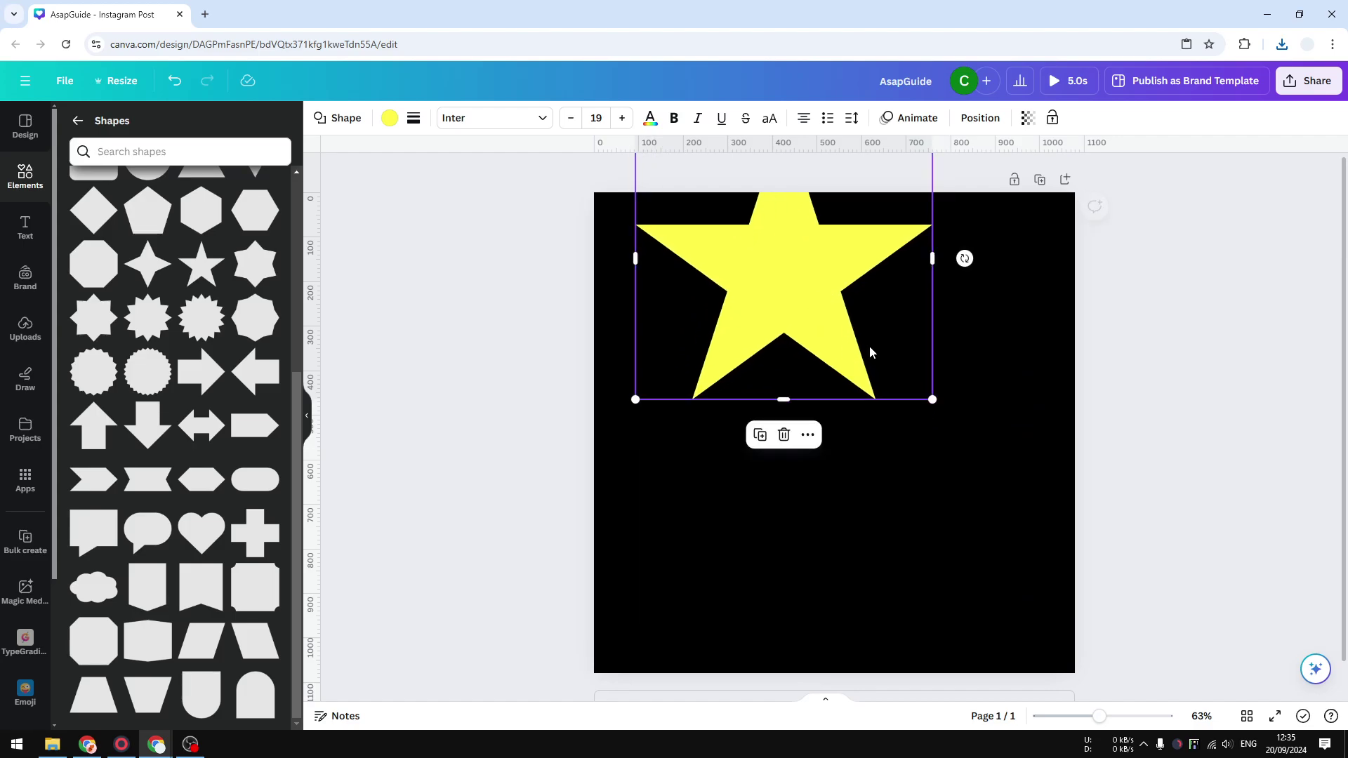
left_click(1004, 519)
key("super+e")
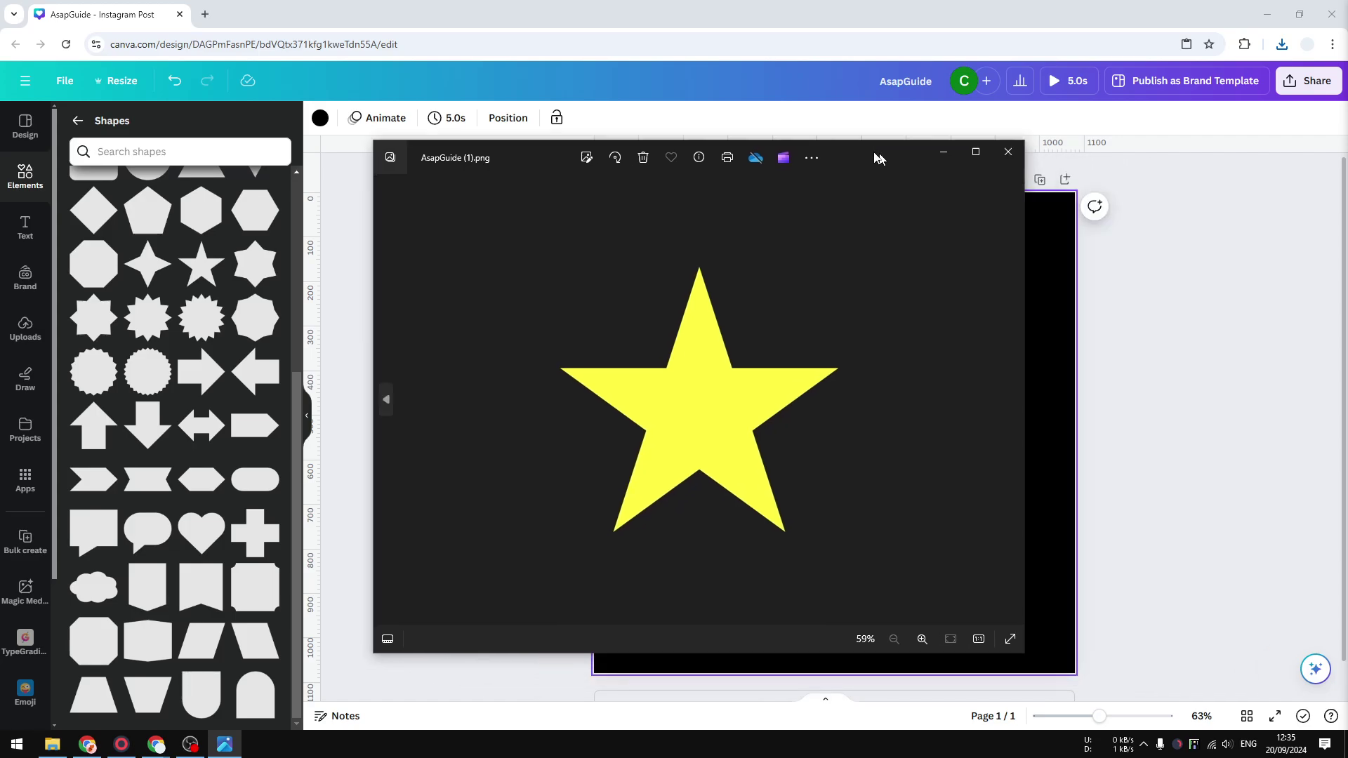
left_click_drag(875, 153, 909, 170)
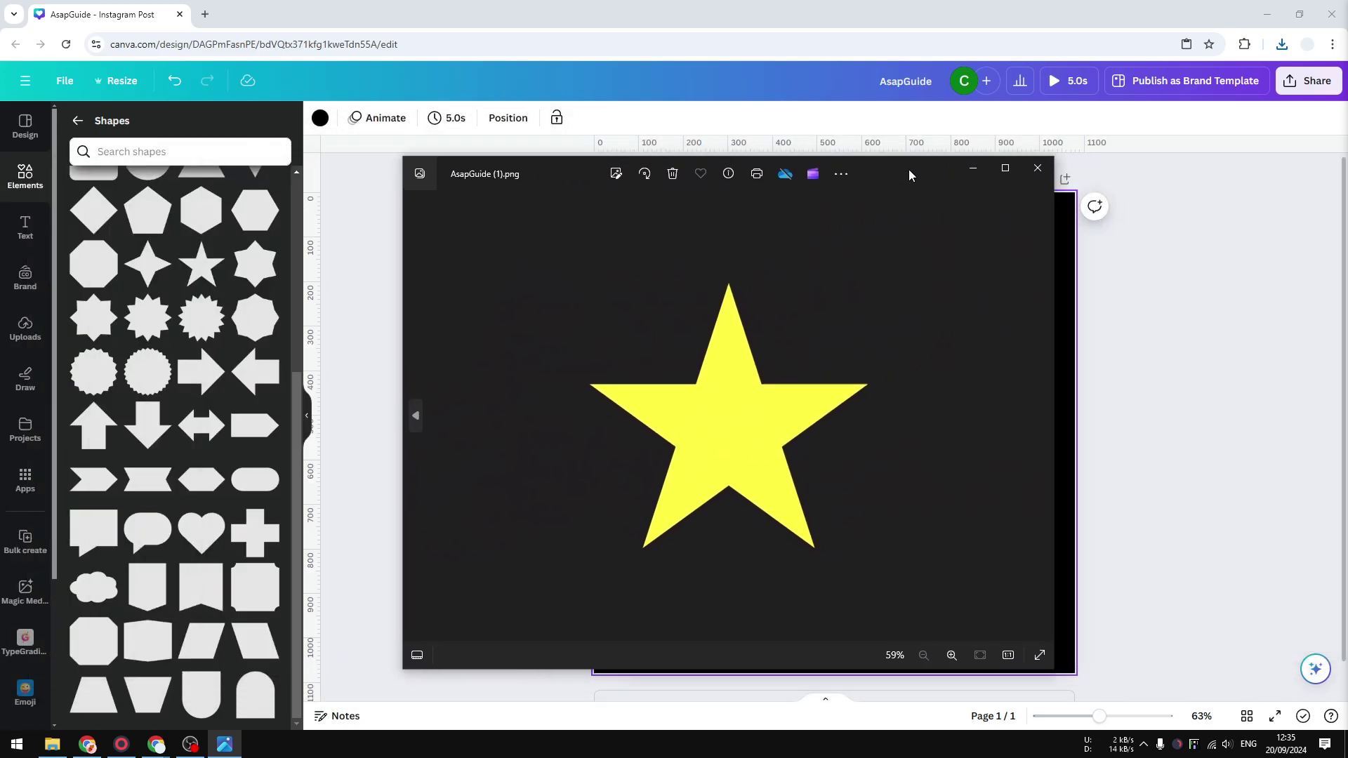
Close the image viewer and paste the exported star PNG below the original star
left_click(1038, 170)
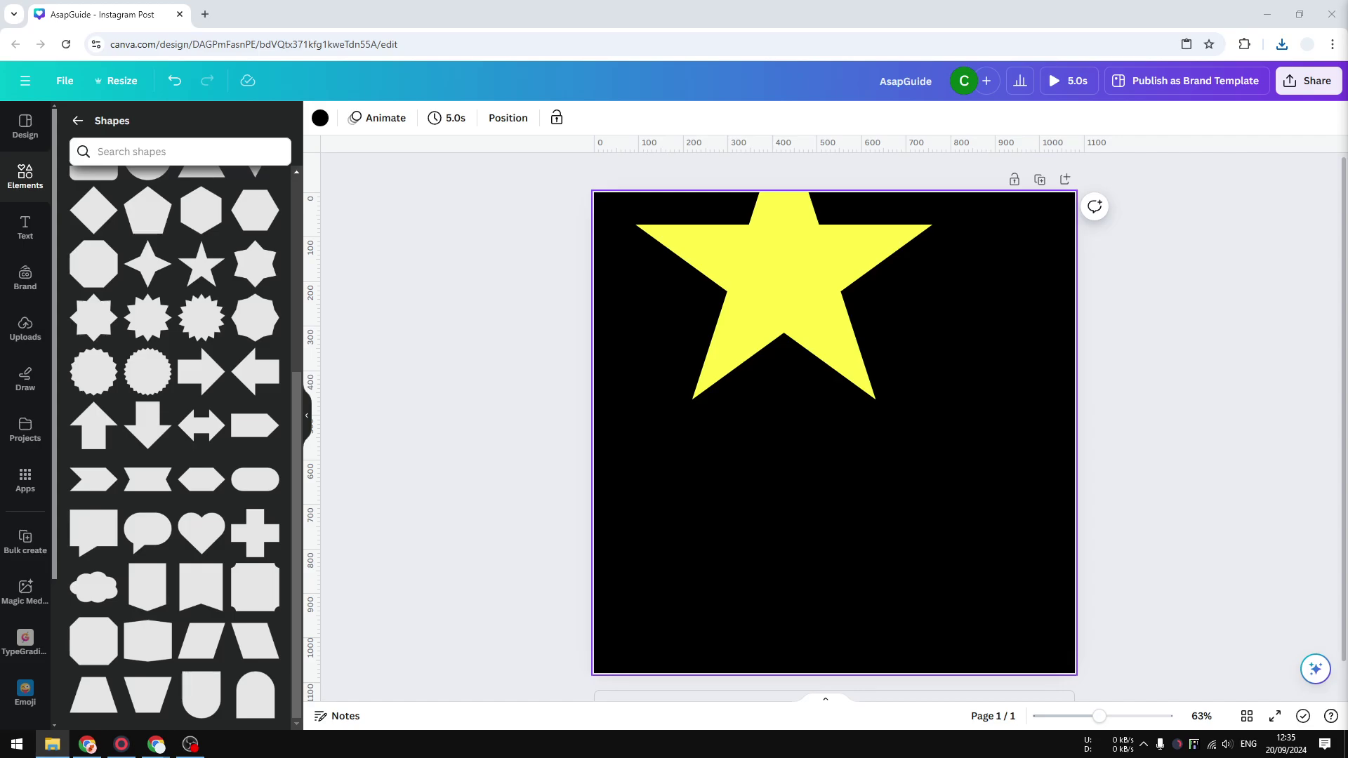
right_click(778, 445)
left_click(889, 496)
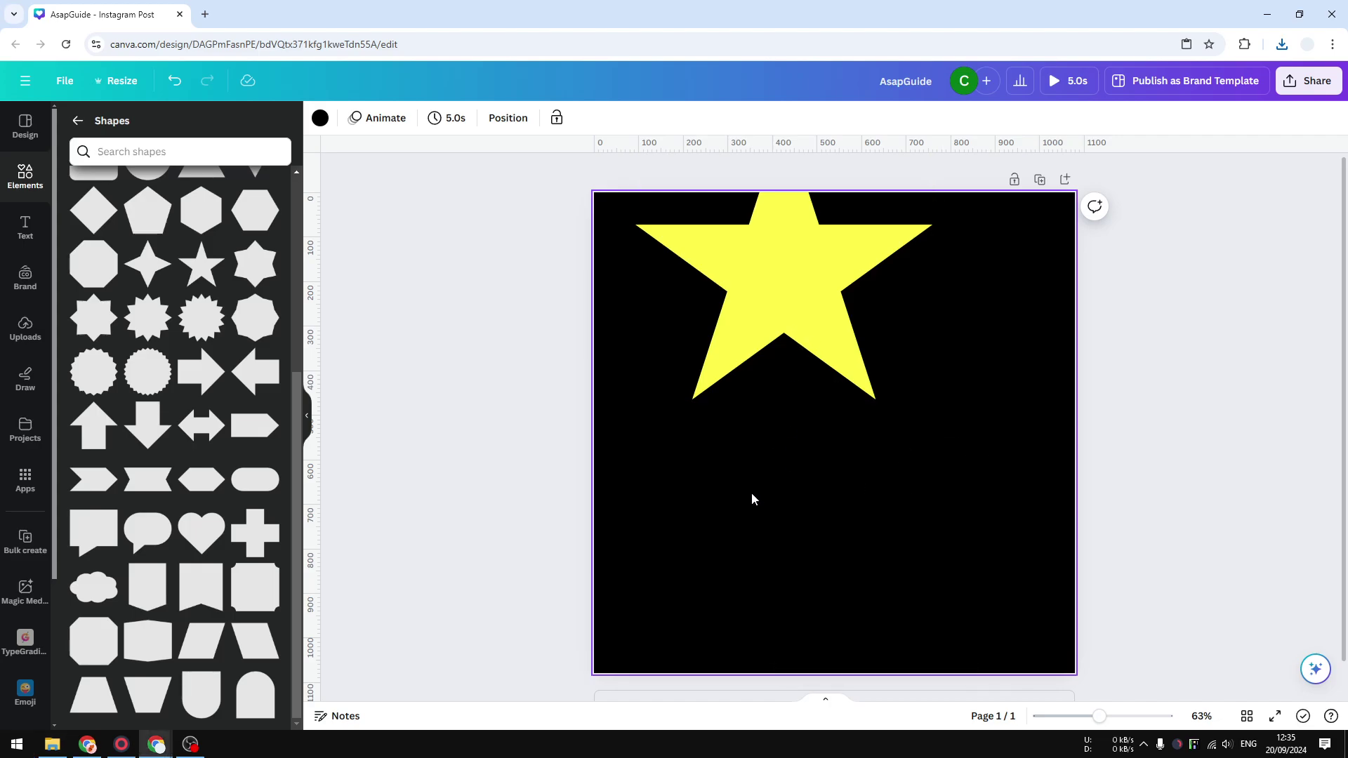
left_click(822, 330)
key("ctrl+z")
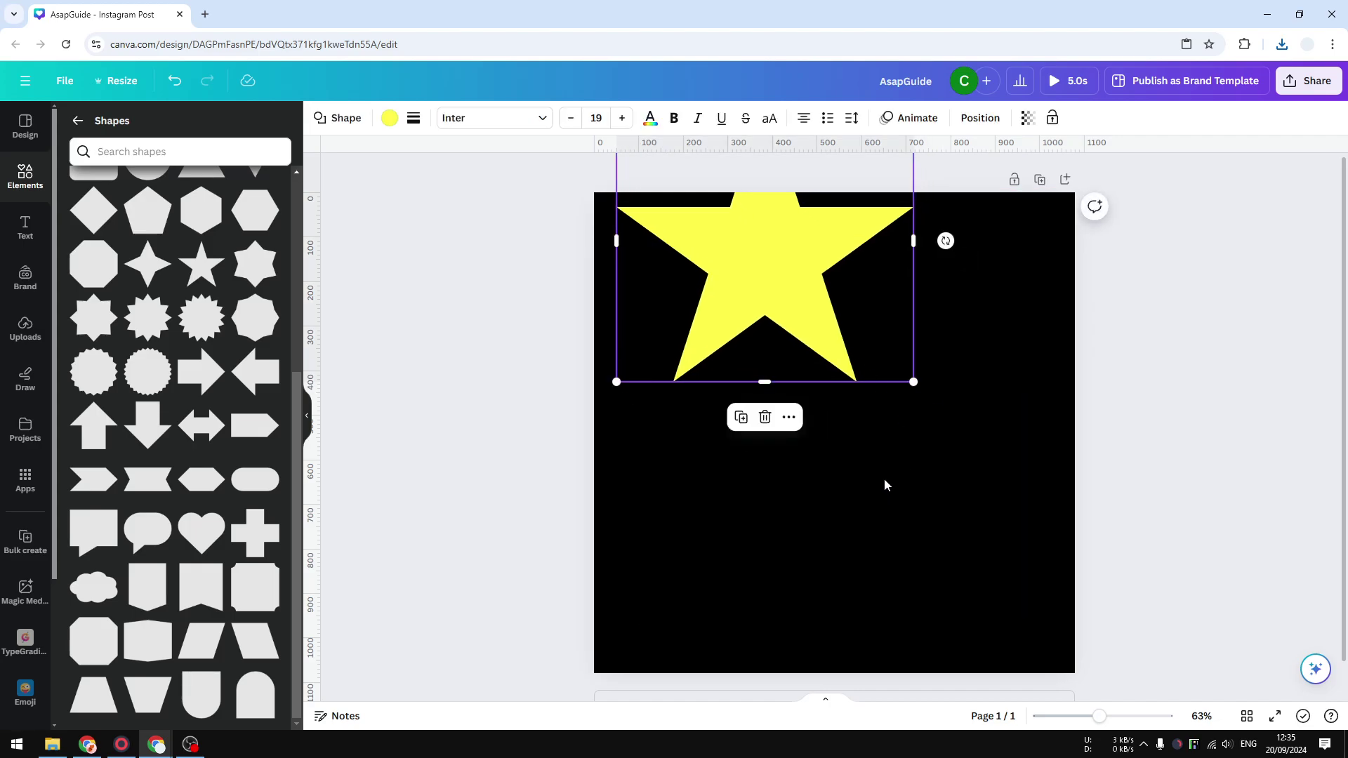
left_click(881, 477)
left_click(786, 332)
left_click(838, 505)
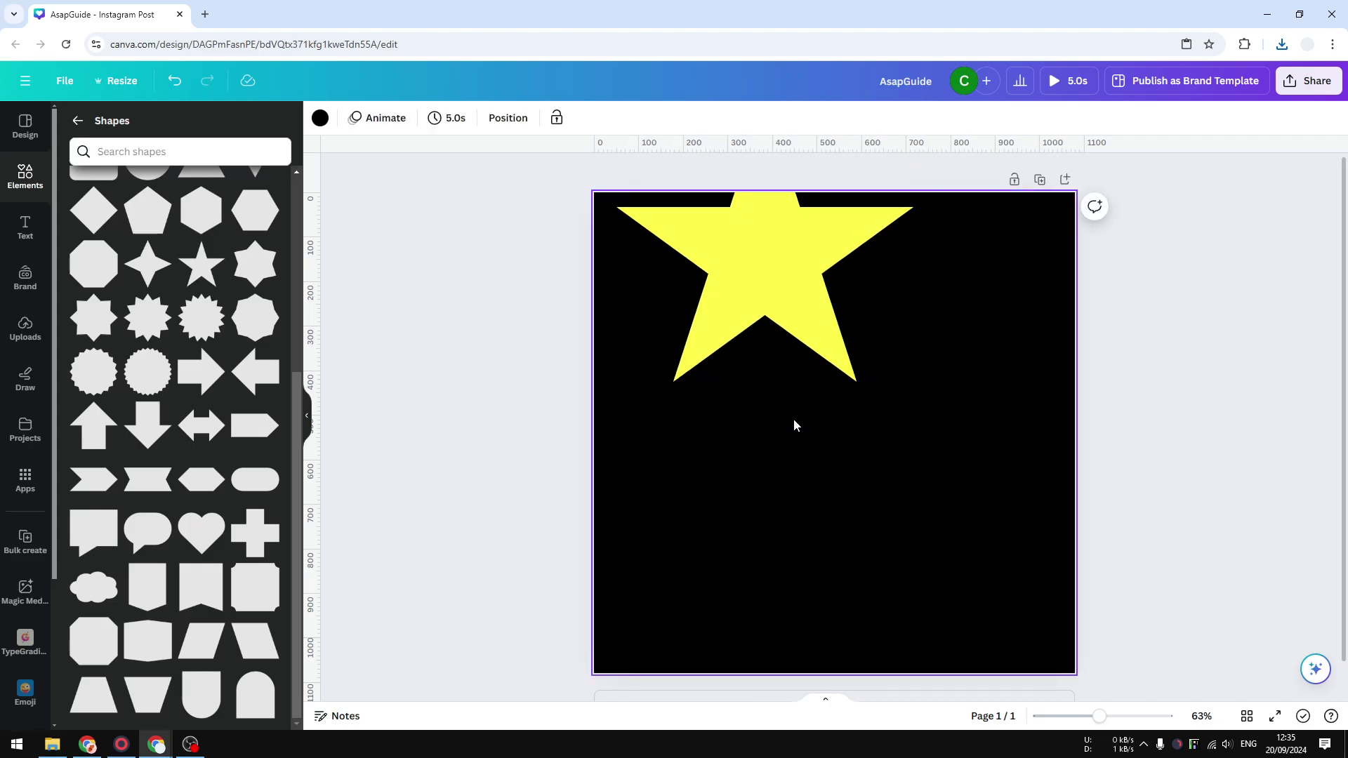
right_click(819, 445)
left_click(686, 455)
key("ctrl+v")
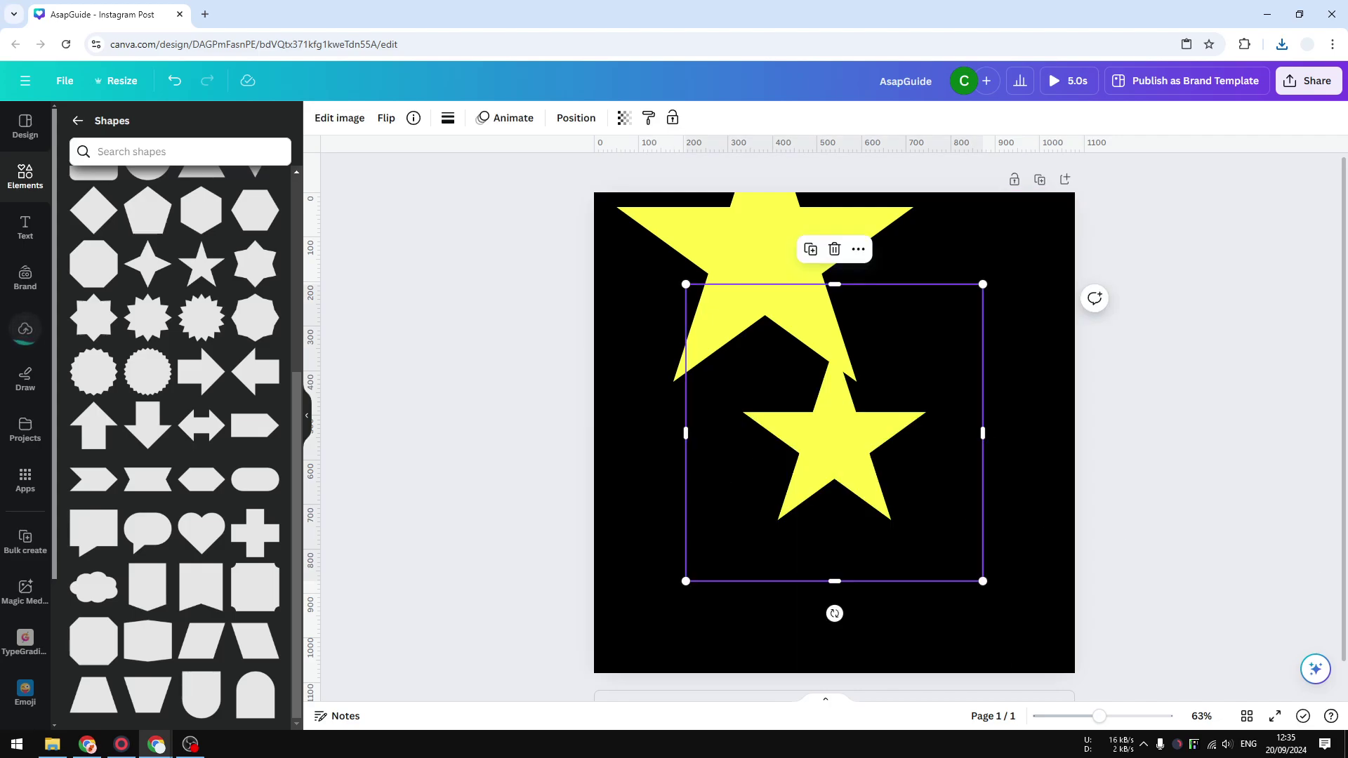
Shrink the original star toward the upper left and place the pasted star lower right
left_click_drag(835, 431, 898, 471)
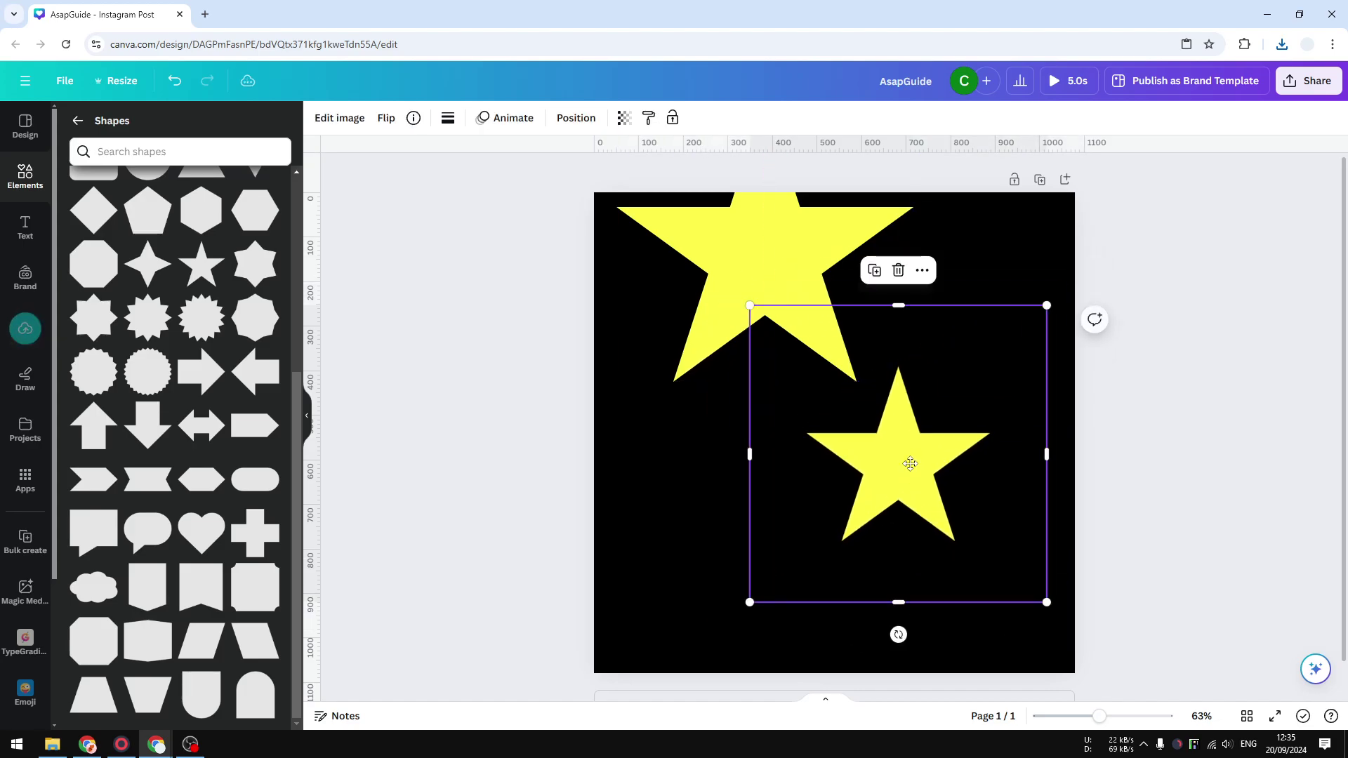
left_click(768, 280)
left_click_drag(769, 281, 707, 334)
left_click(902, 500)
left_click_drag(902, 500, 941, 451)
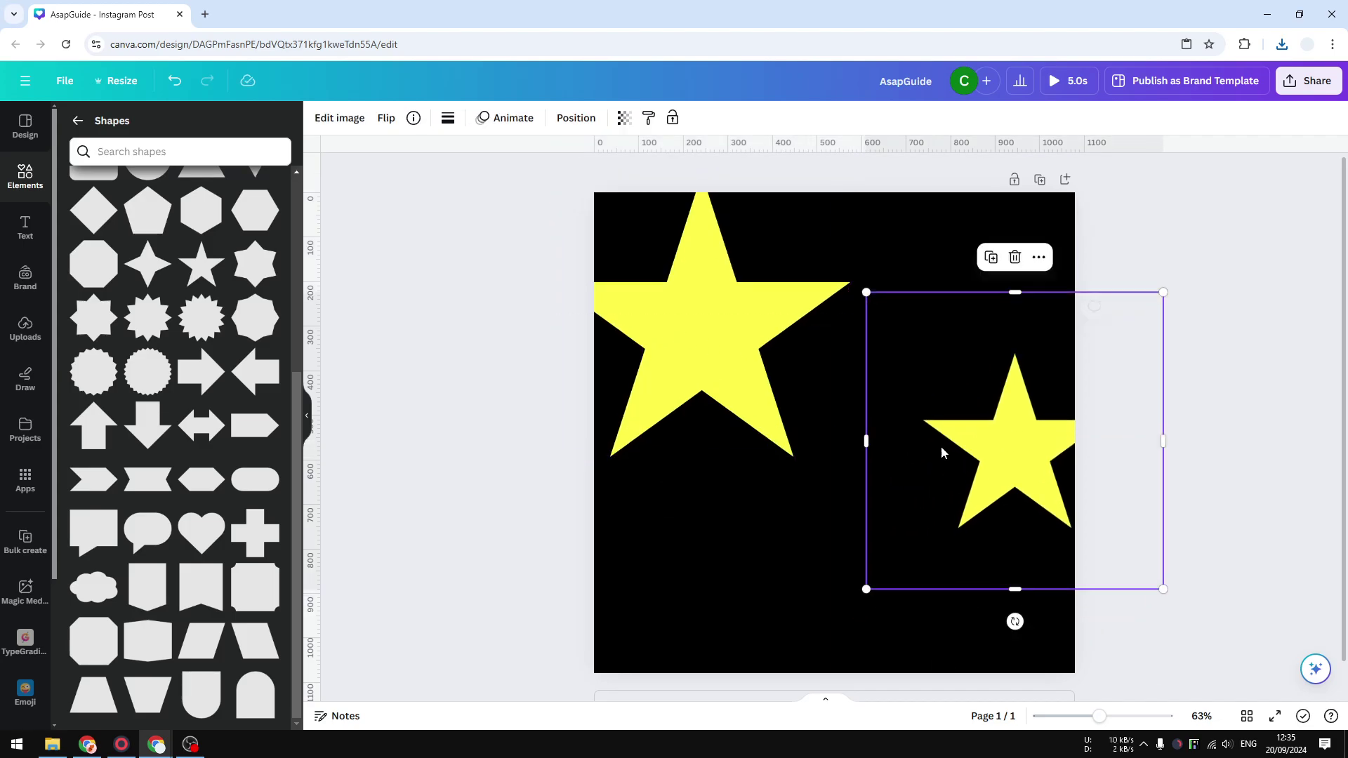
left_click(765, 354)
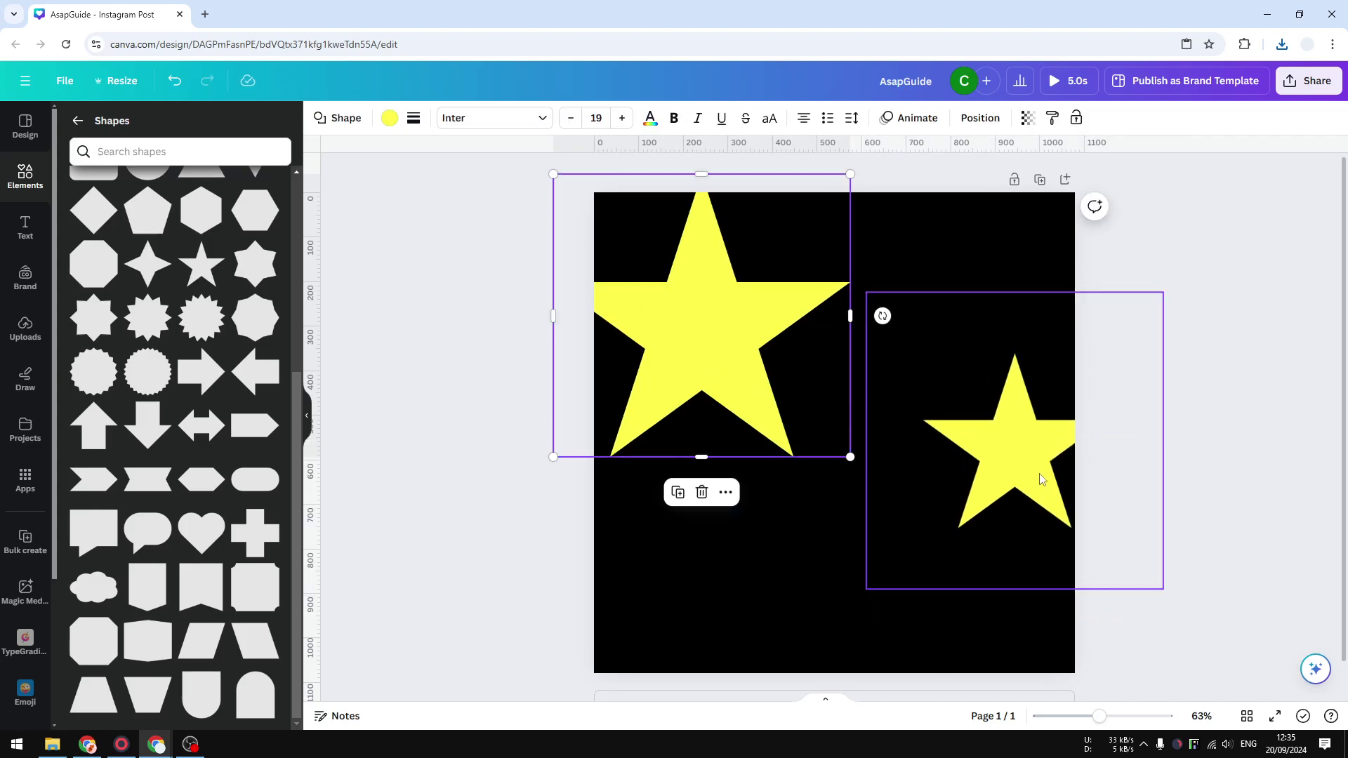
left_click(1041, 455)
left_click(713, 373)
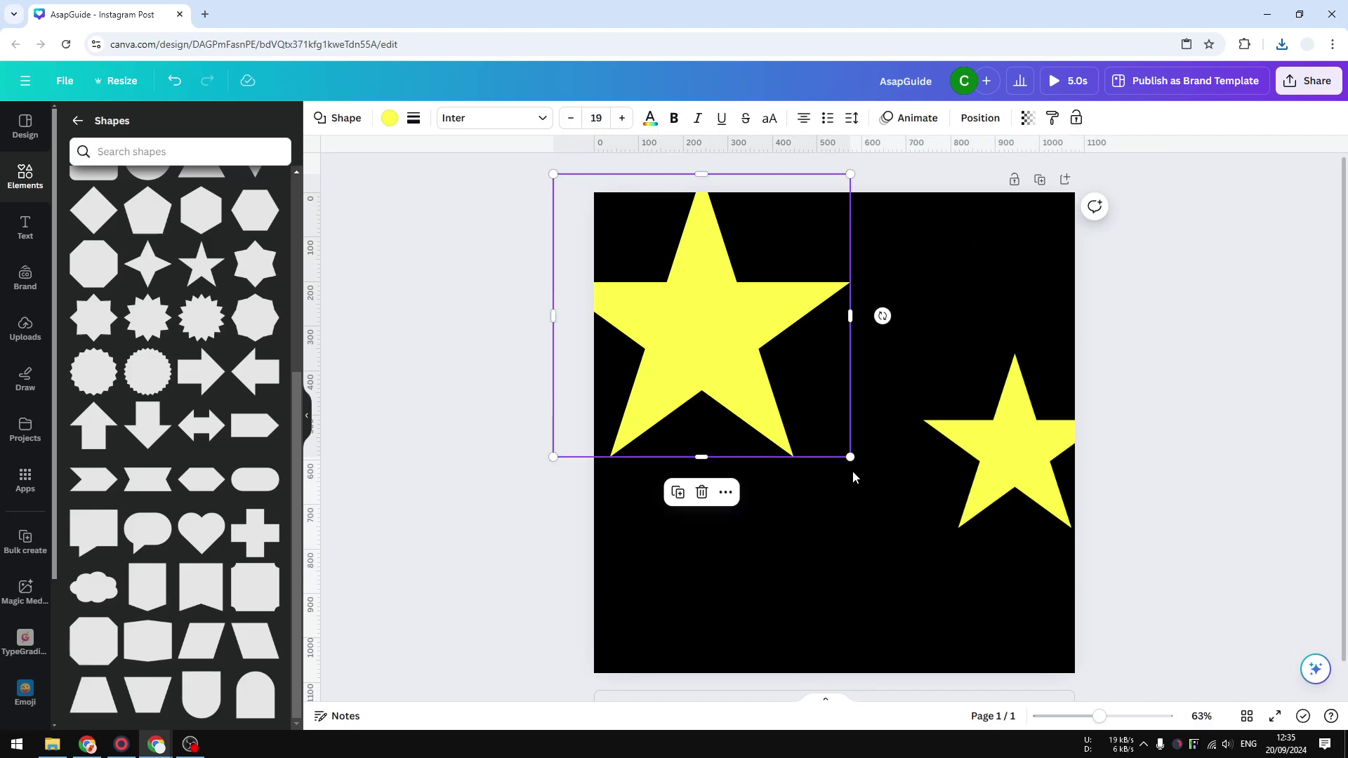
left_click_drag(851, 460, 726, 335)
left_click_drag(674, 280, 778, 303)
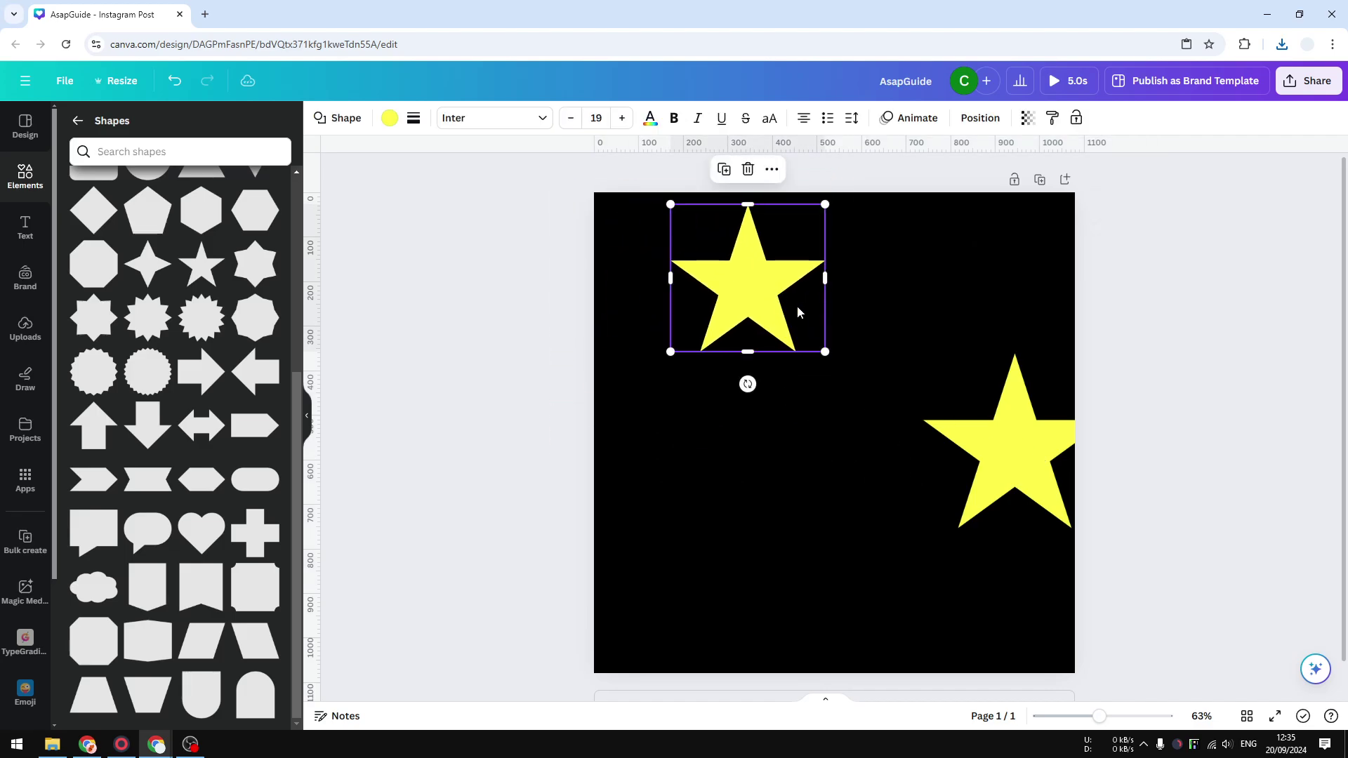
left_click_drag(1032, 474, 864, 516)
left_click_drag(818, 427, 833, 440)
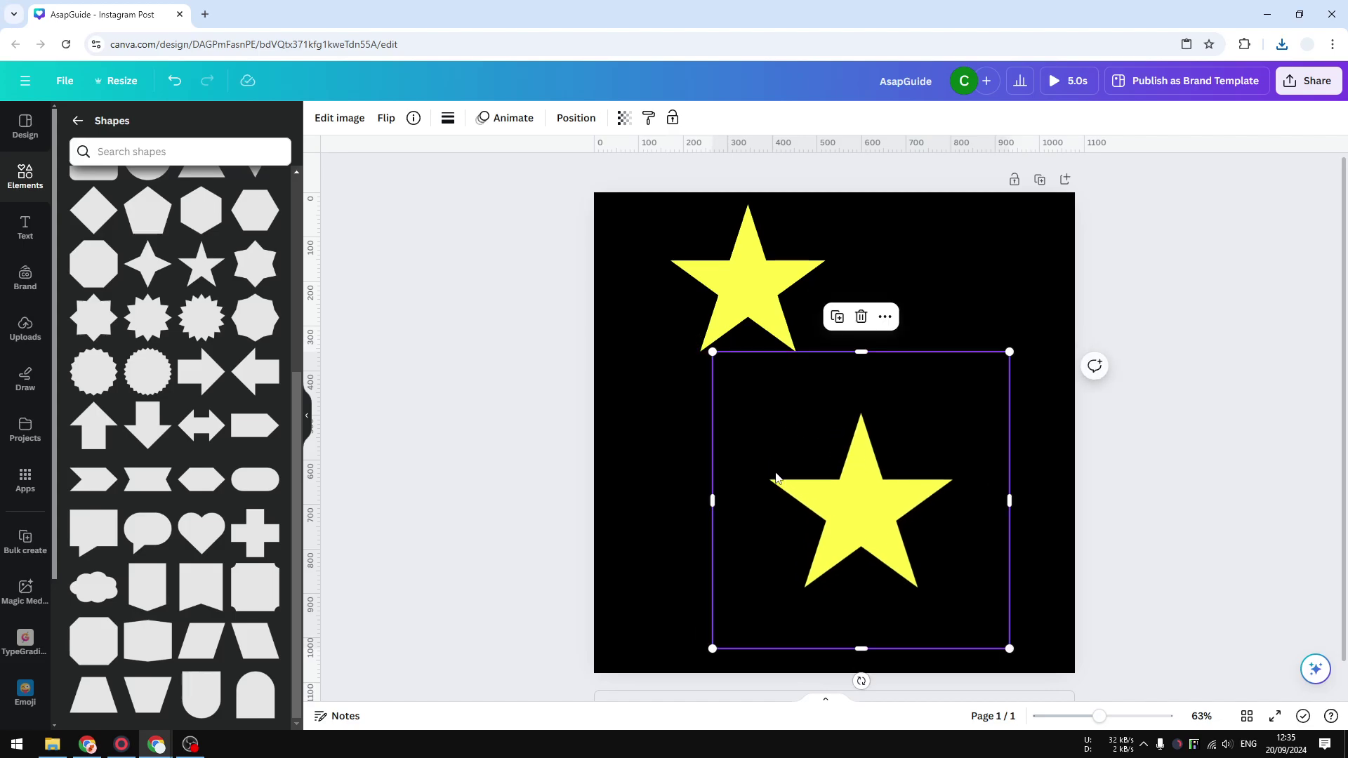
Crop the empty space from all four sides of the pasted star image
left_click_drag(862, 356, 862, 403)
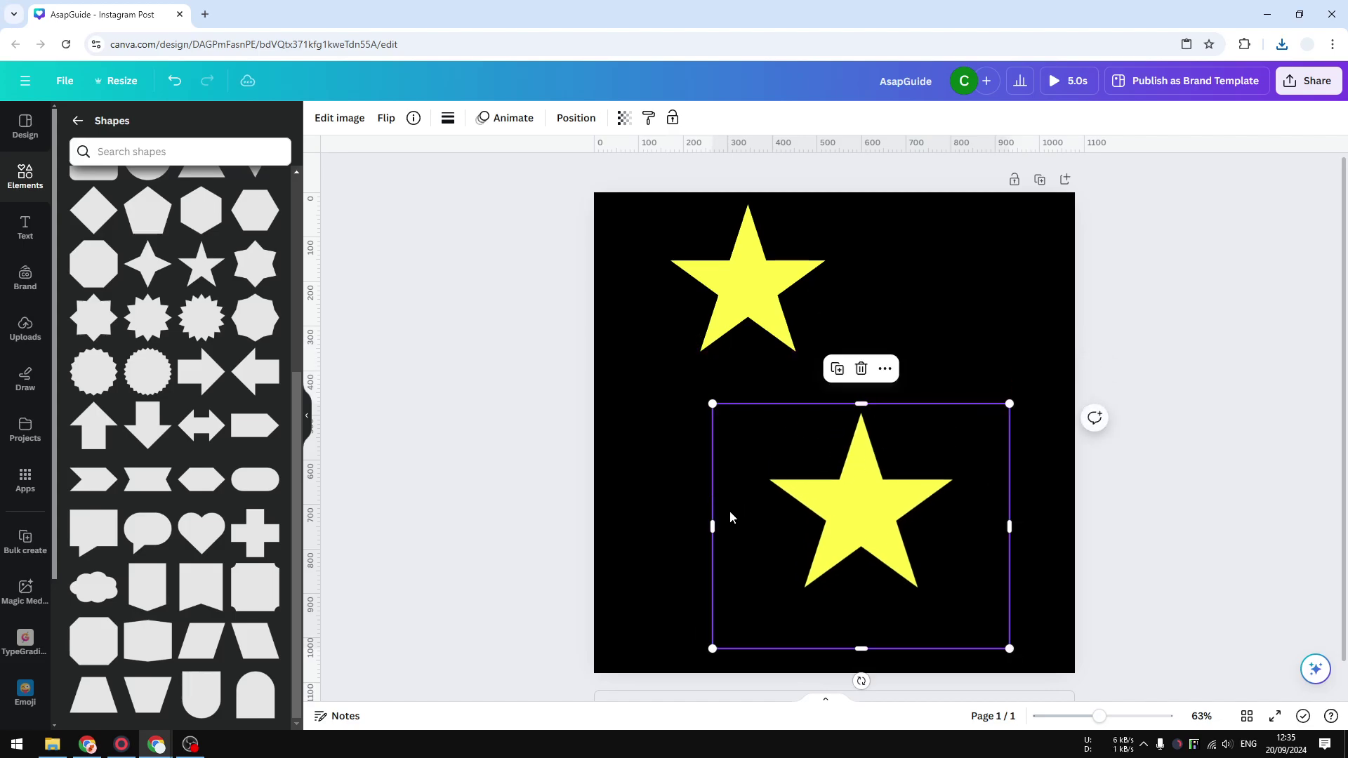
left_click_drag(712, 518, 762, 521)
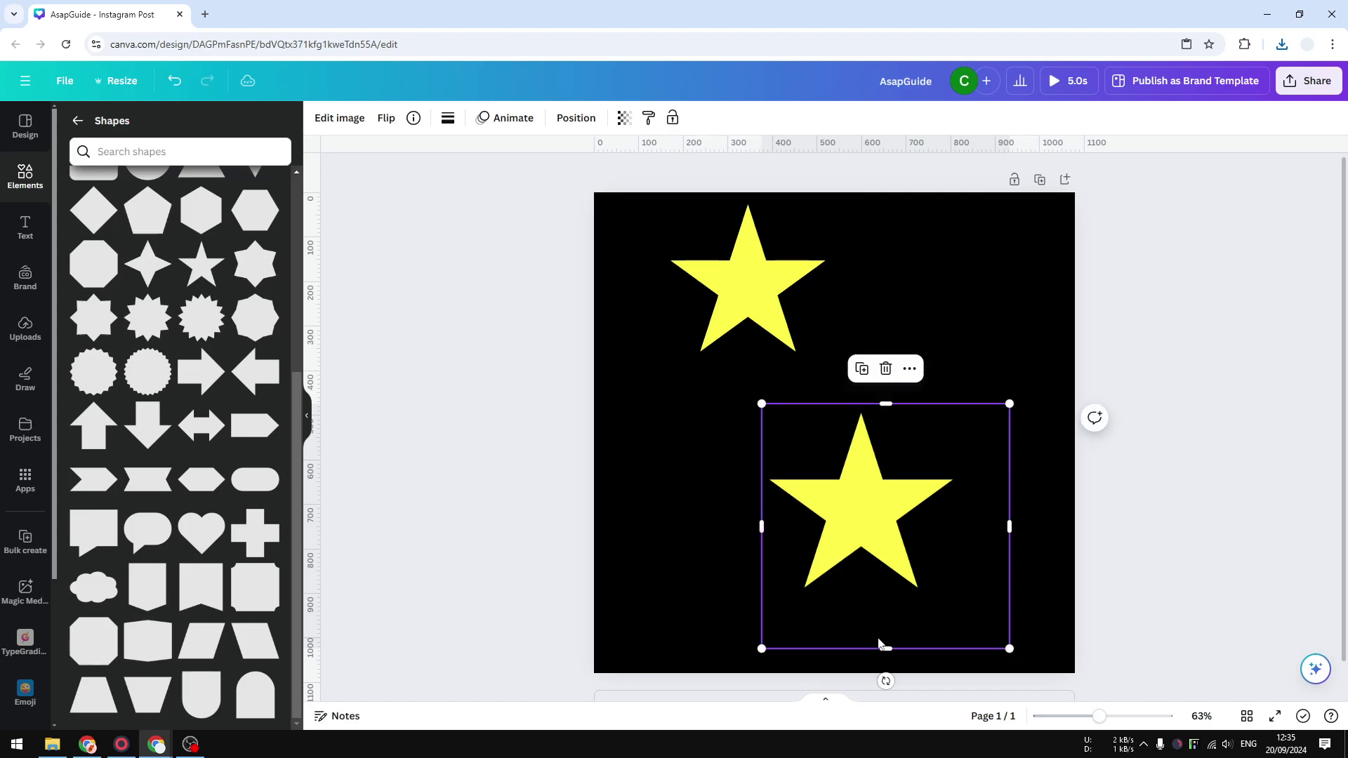
left_click_drag(882, 644, 882, 598)
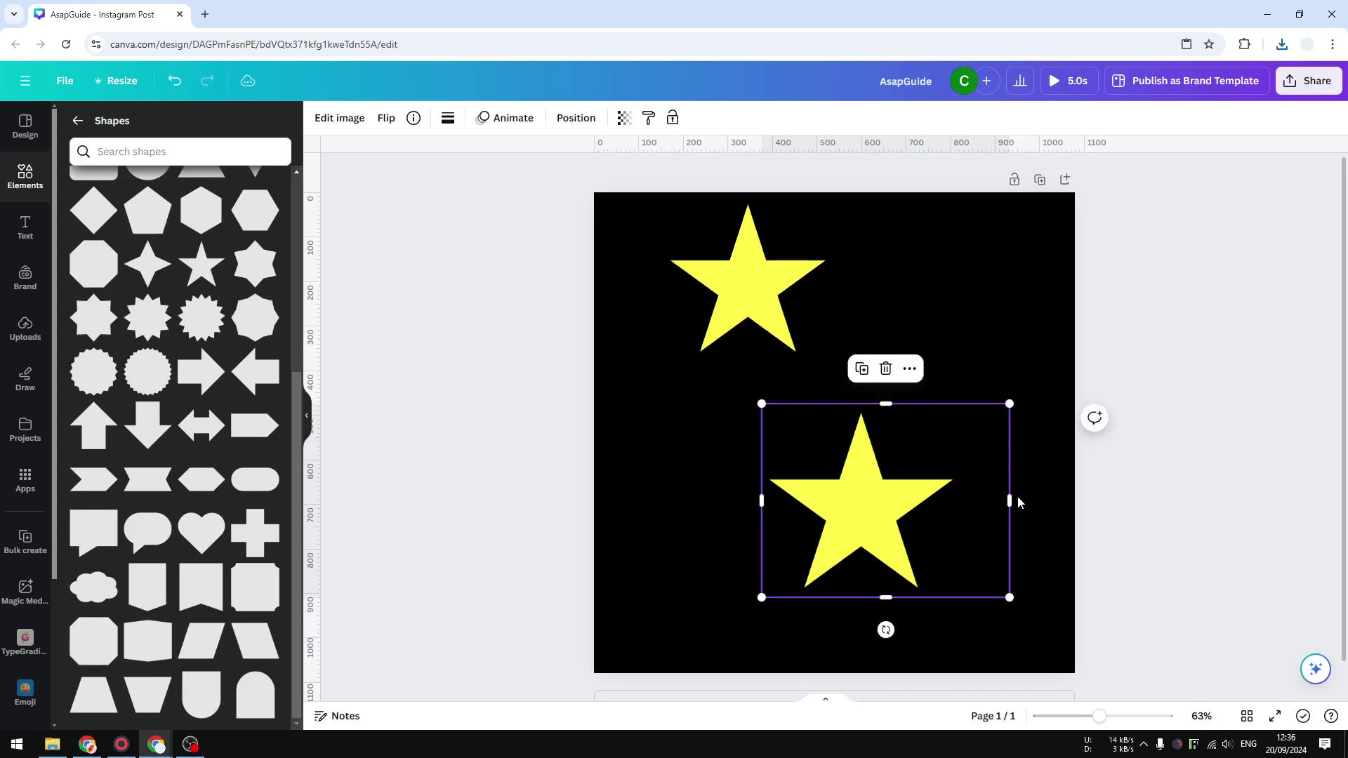
left_click_drag(1009, 497, 966, 497)
left_click_drag(870, 487, 895, 488)
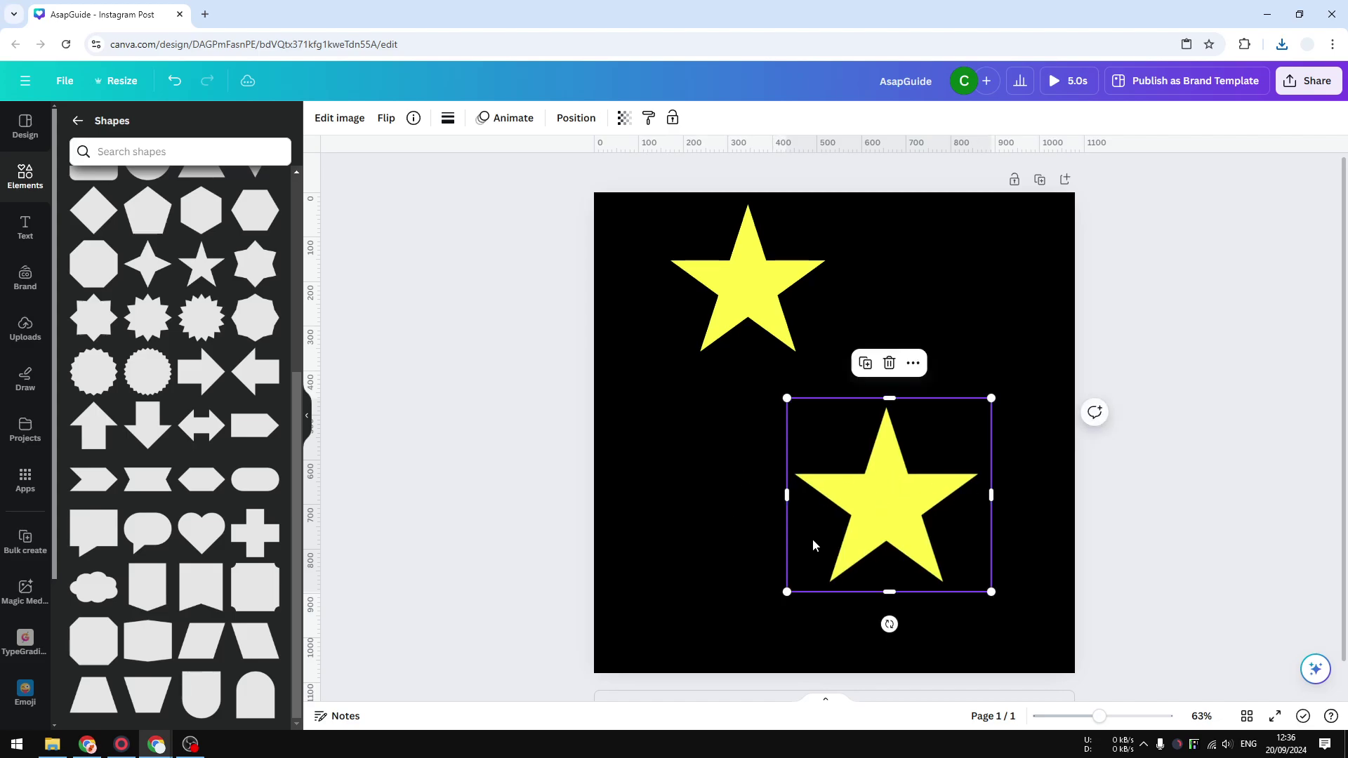
left_click(333, 119)
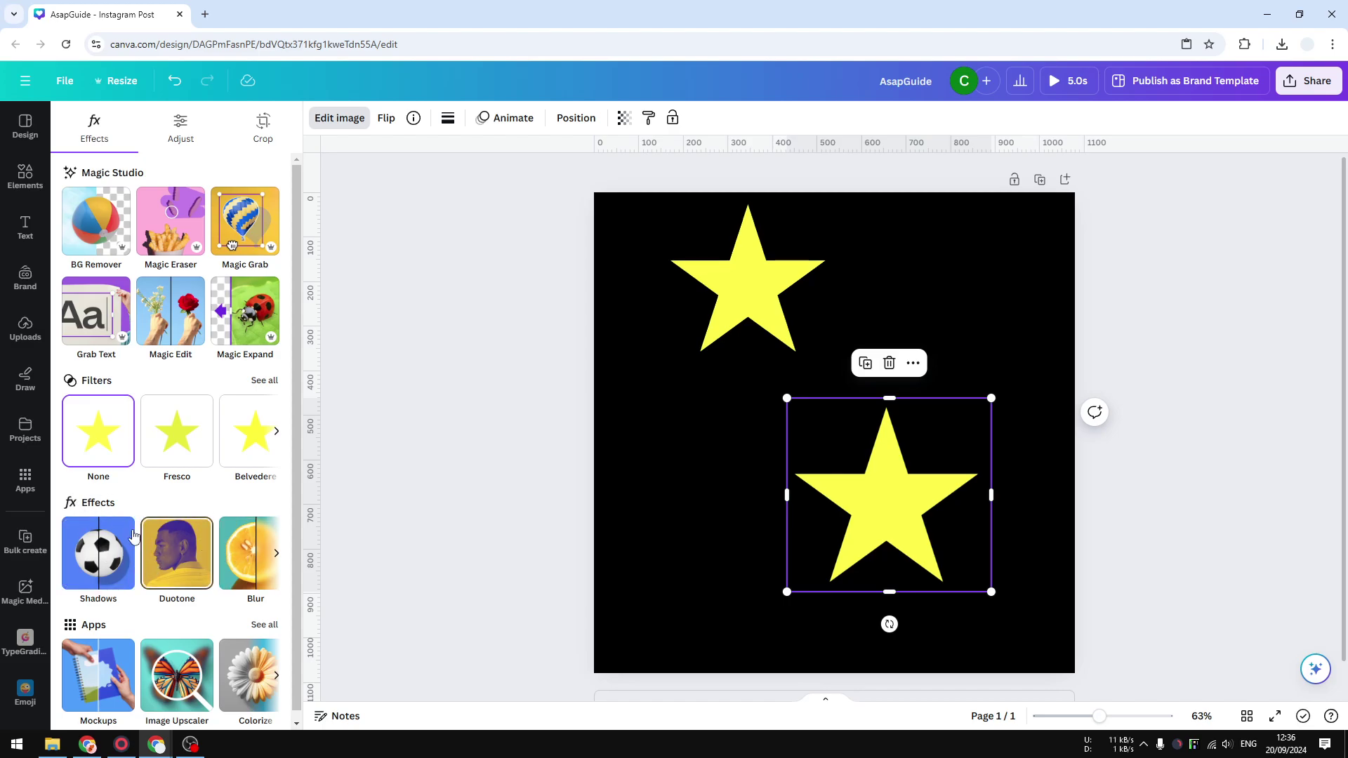
Apply a whole-image Blur at intensity 37 to the pasted star
left_click(251, 572)
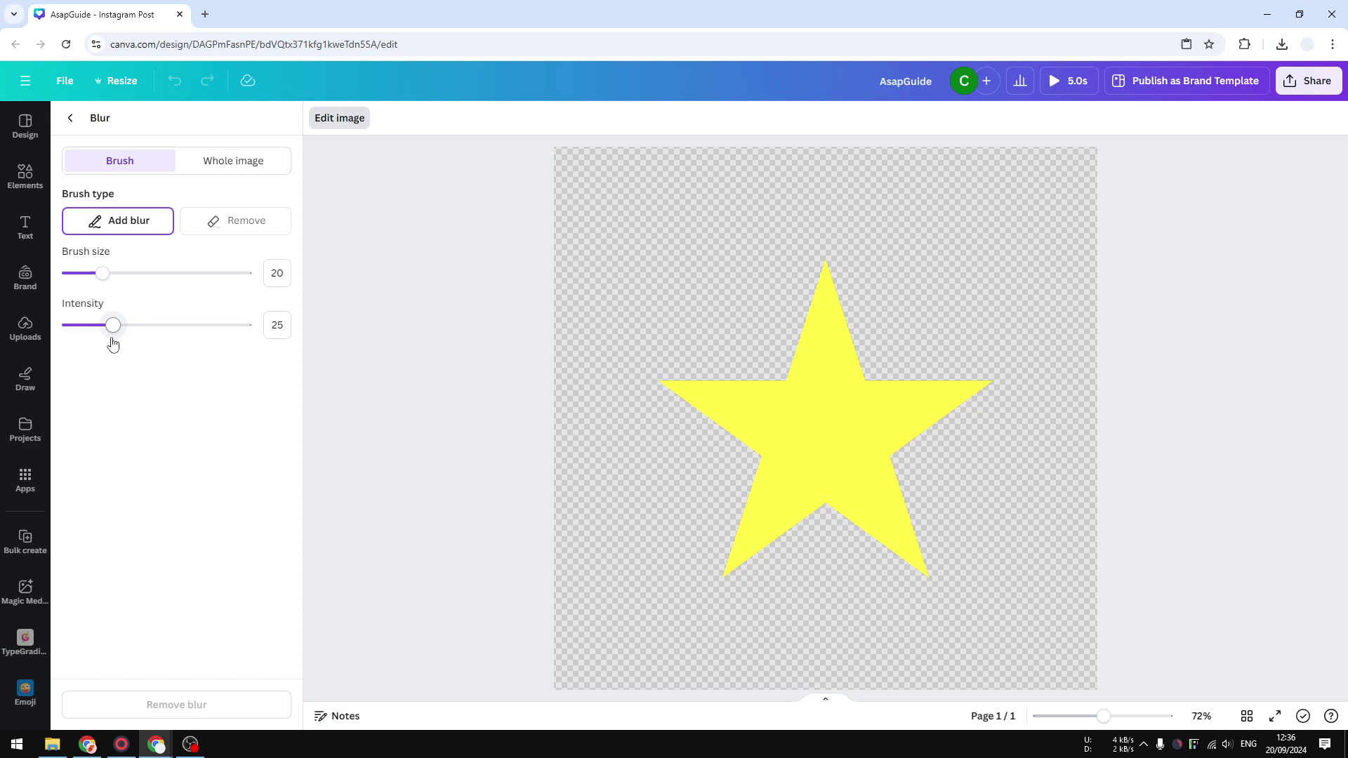
left_click(213, 171)
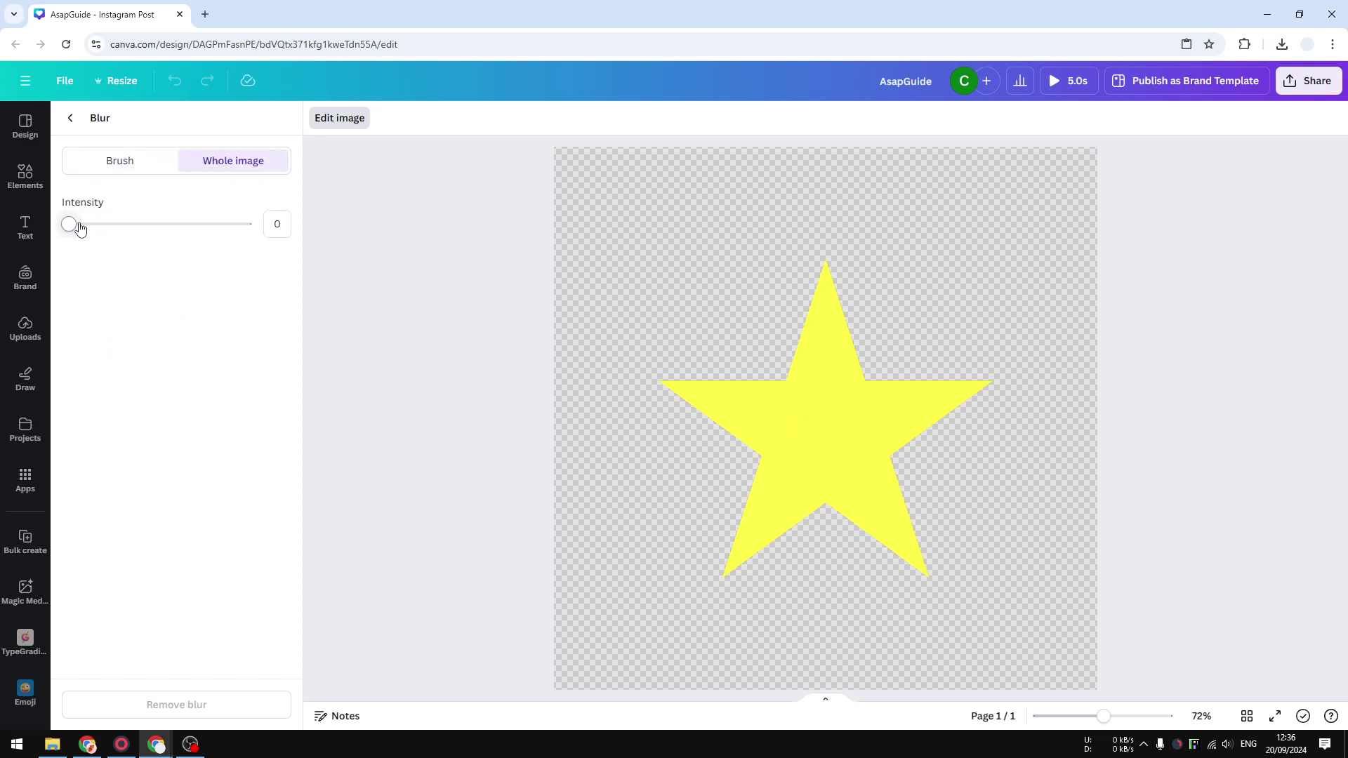
left_click_drag(80, 228, 193, 227)
left_click(71, 118)
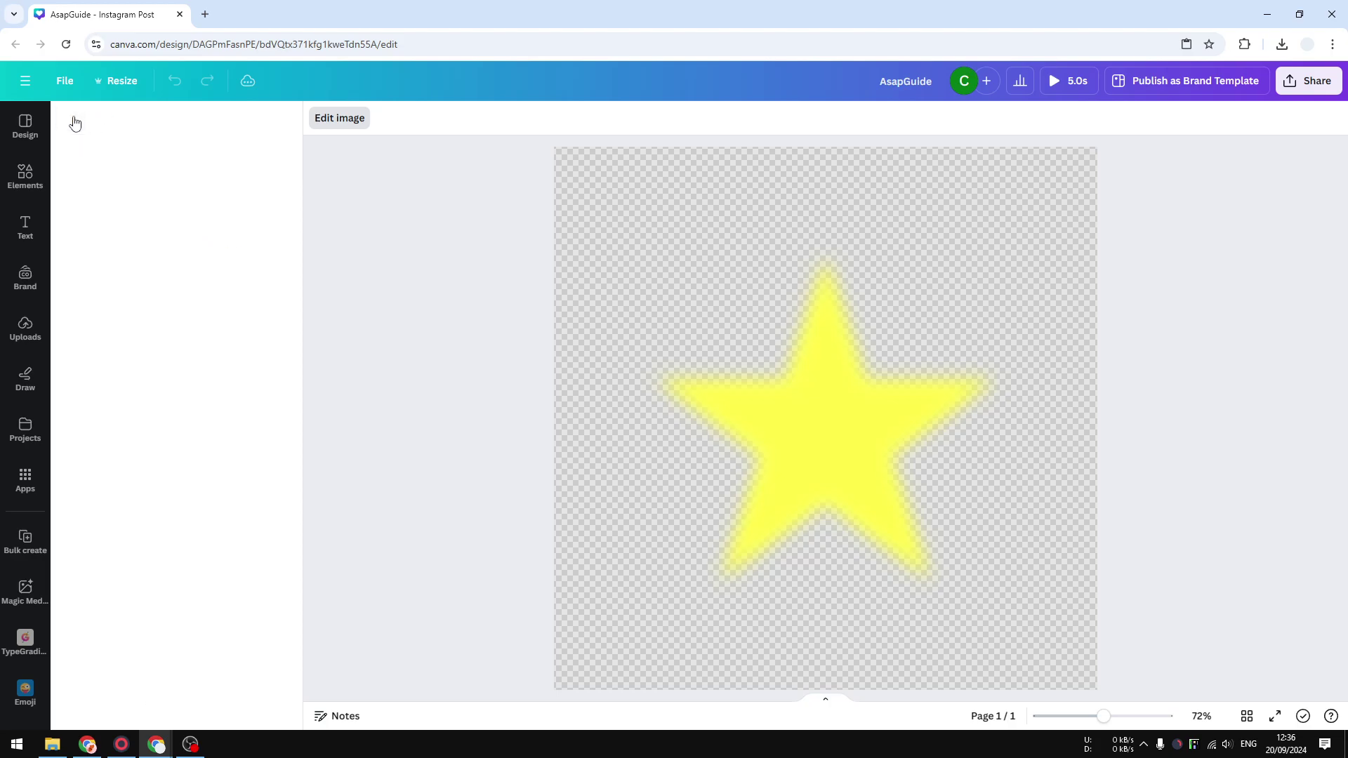
Enlarge the sharp star to 379 × 361 and level it left of the blurred copy
left_click_drag(902, 489, 912, 442)
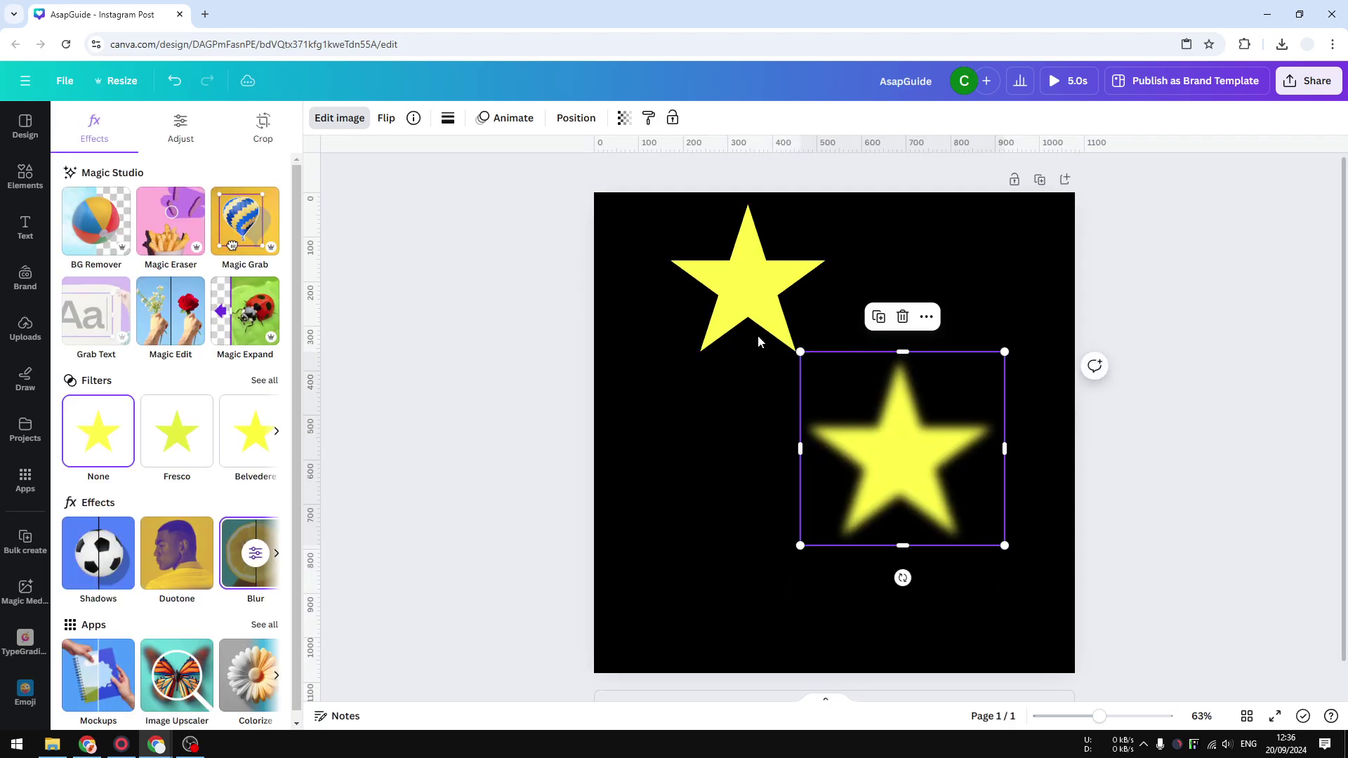
left_click_drag(757, 335, 702, 478)
left_click_drag(863, 460, 899, 447)
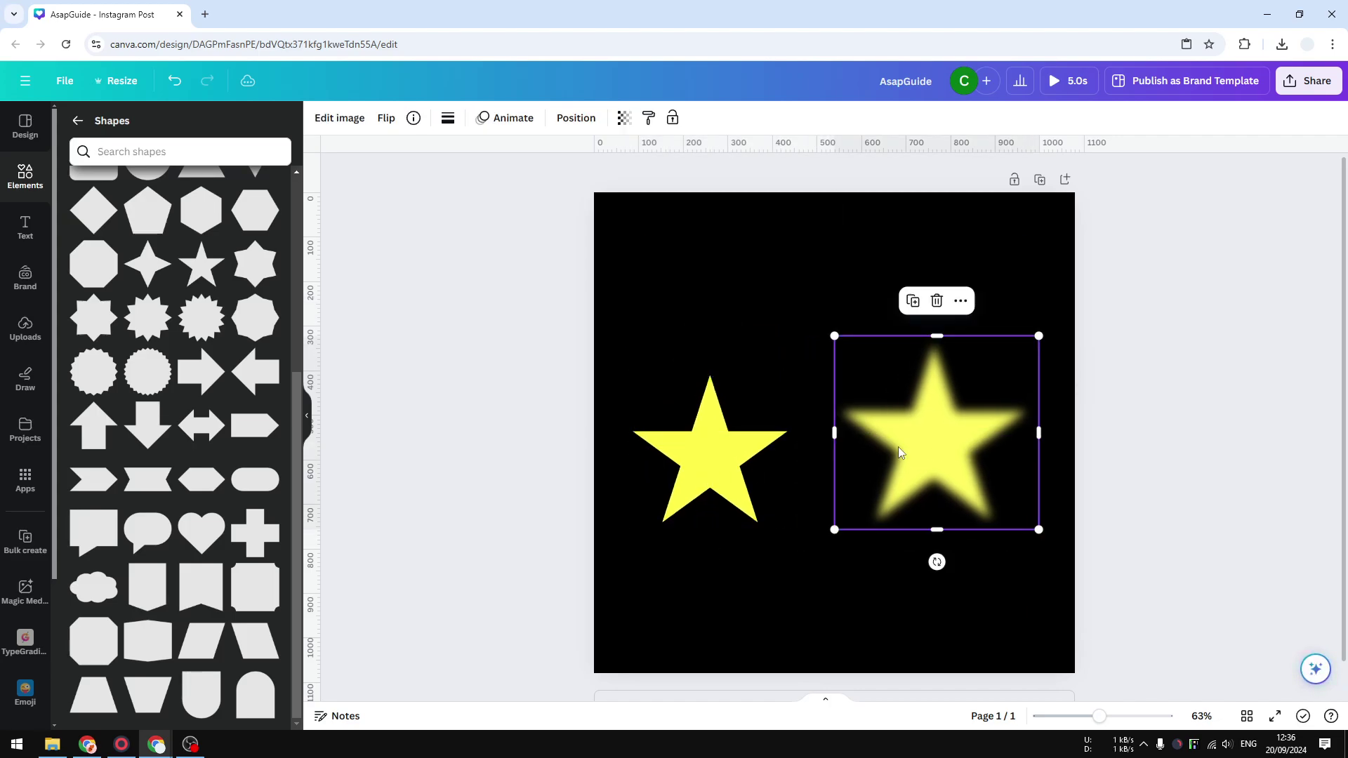
left_click_drag(713, 453, 722, 436)
left_click_drag(796, 507, 805, 519)
left_click_drag(929, 453, 929, 461)
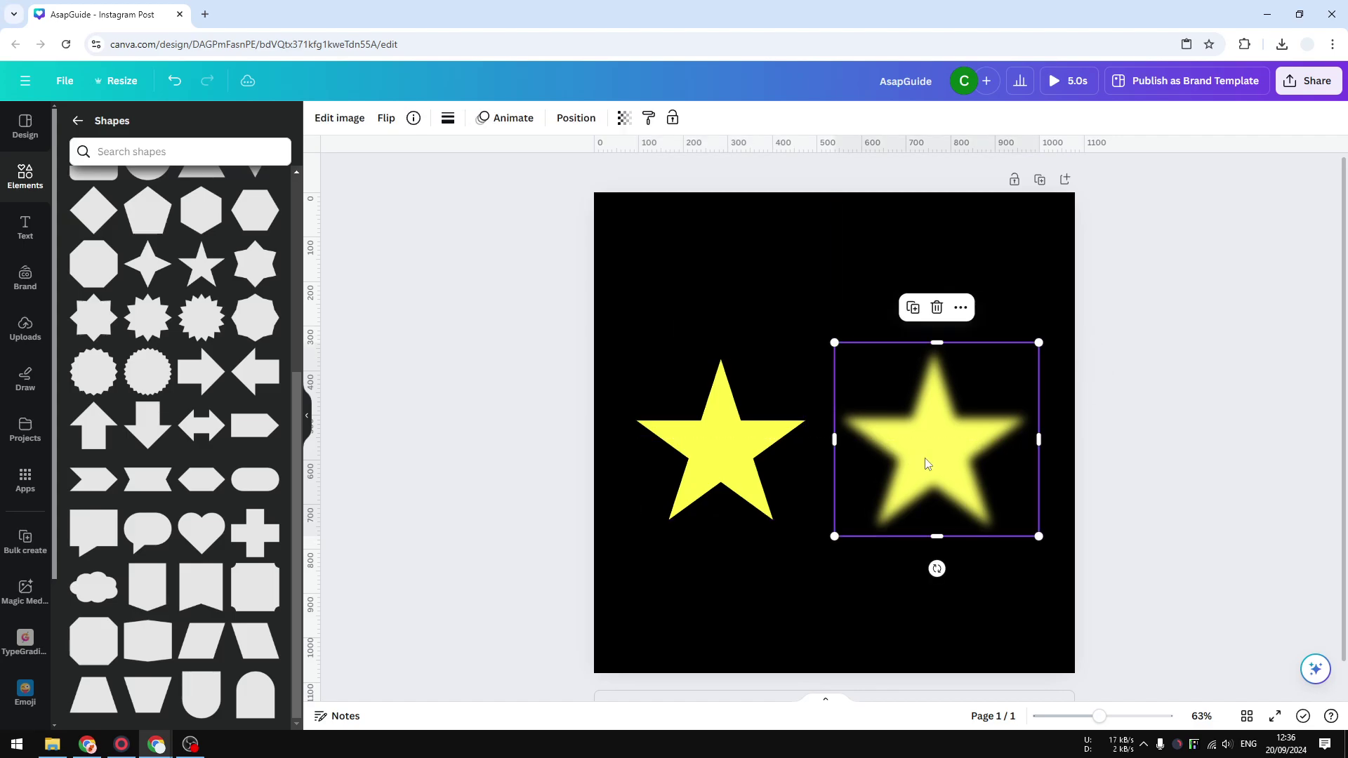
left_click(743, 438)
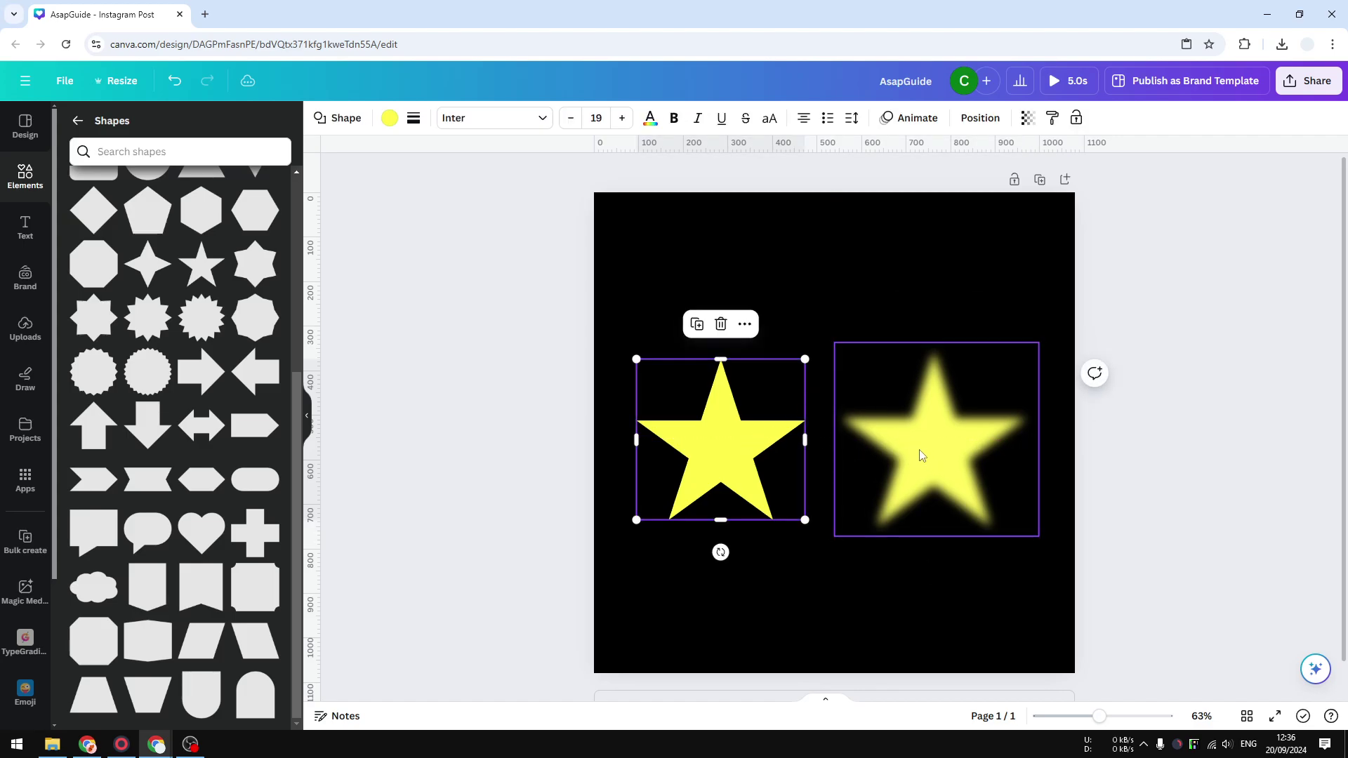
left_click(917, 467)
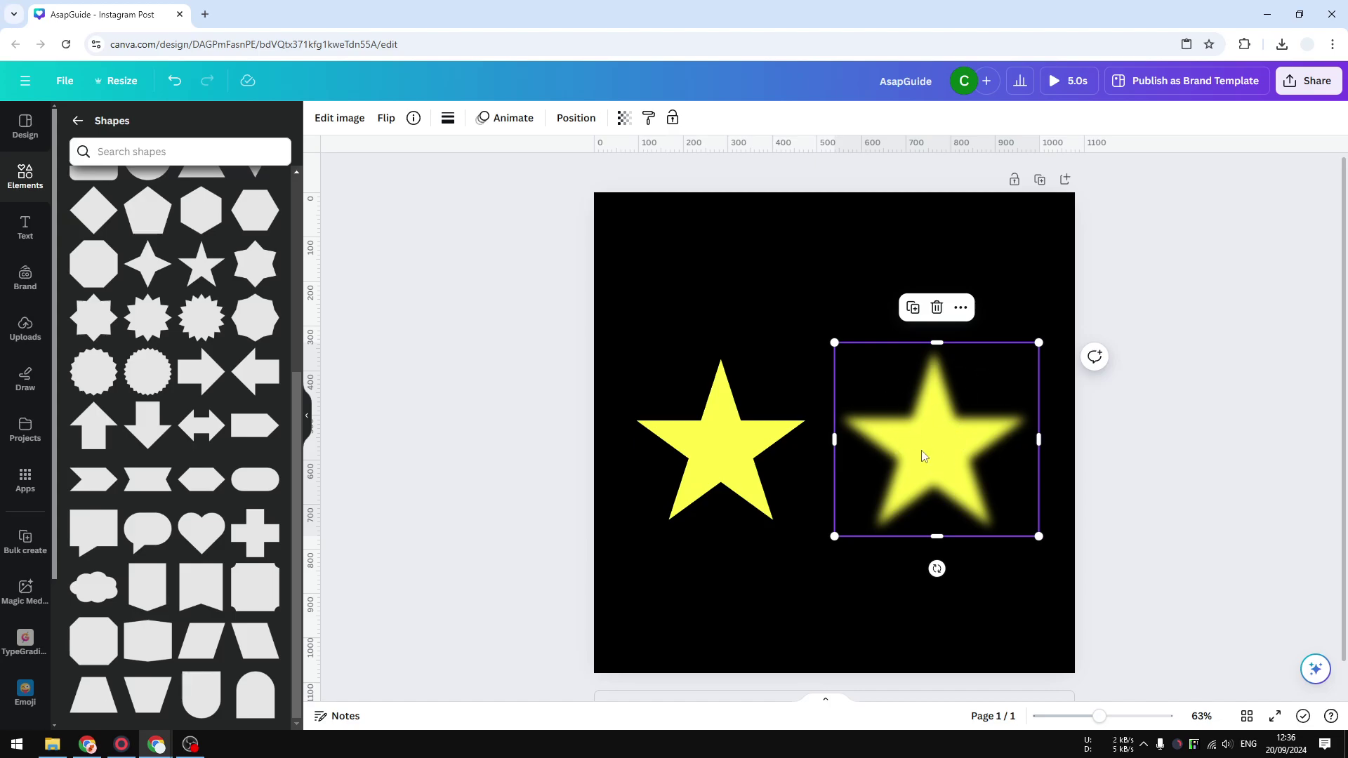
left_click(674, 429)
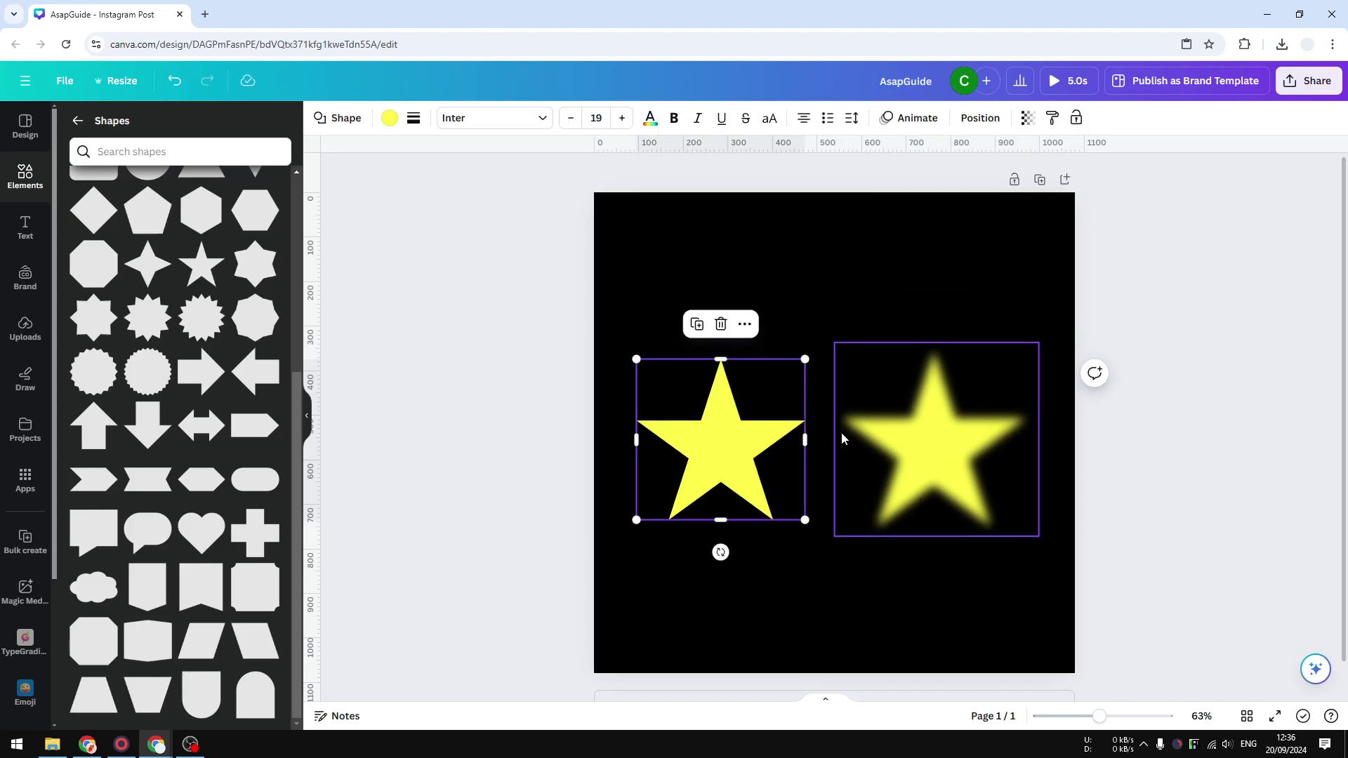
left_click(956, 455)
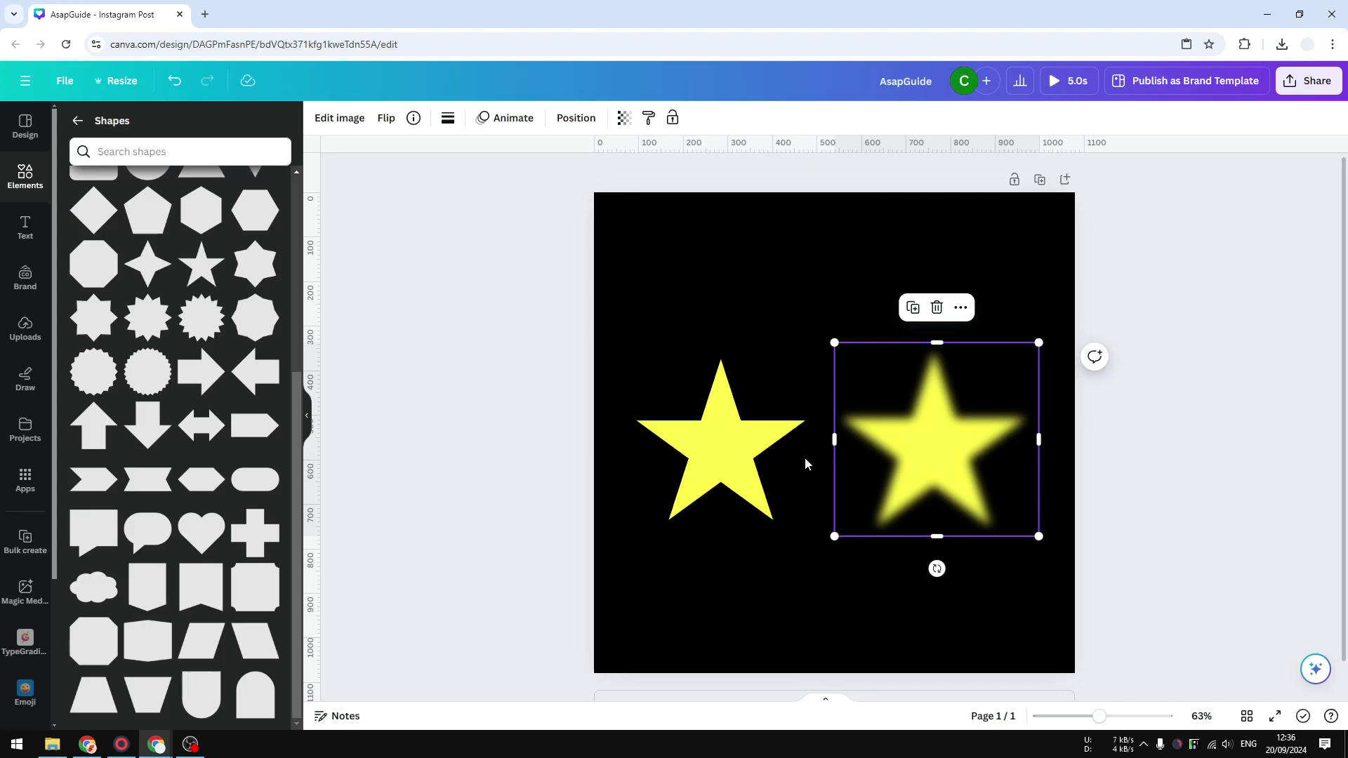